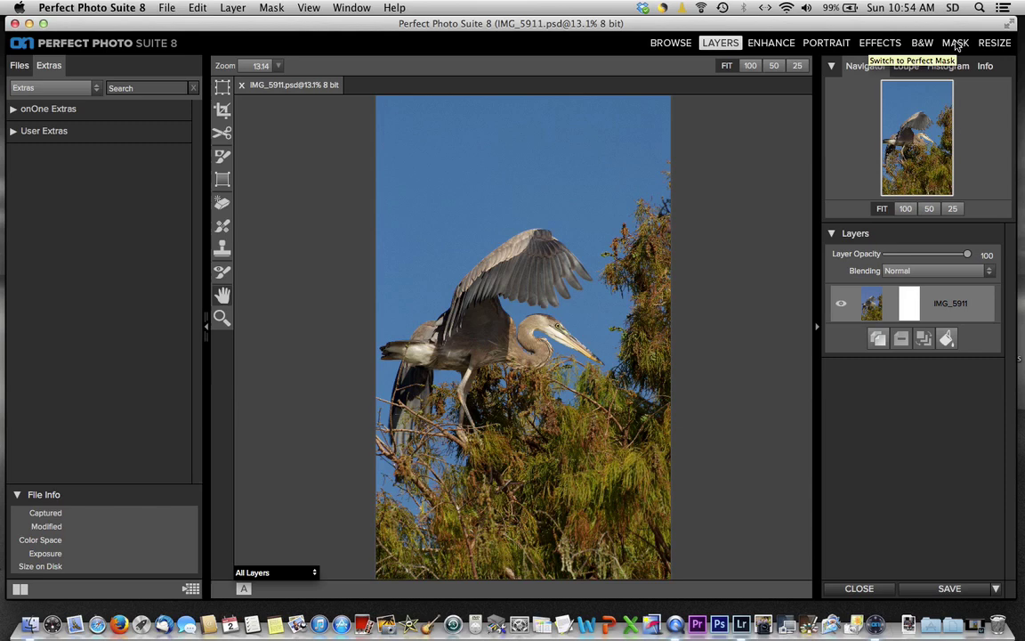
- Open the Mask module on the heron photo IMG_5911.psd
click(955, 44)
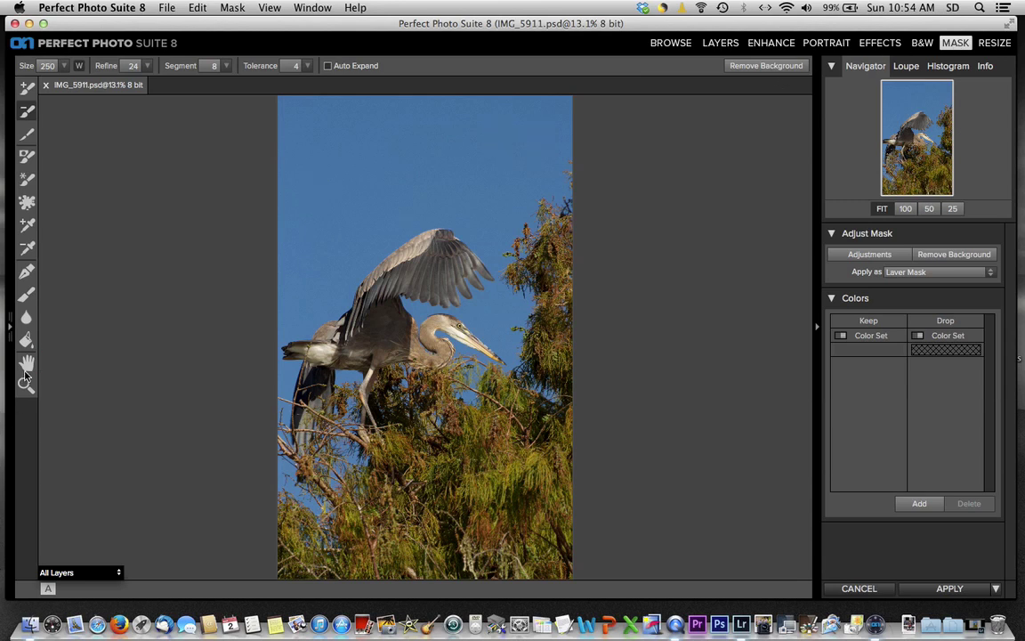
- Sample several shades of the blue sky into the Drop colour list with the Drop eyedropper
click(26, 363)
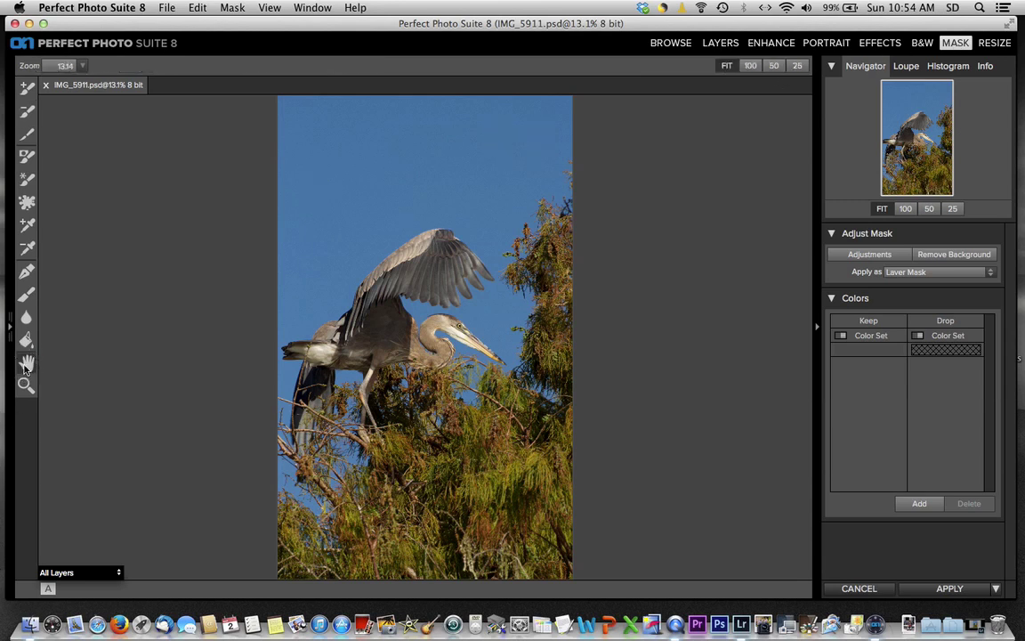
click(26, 253)
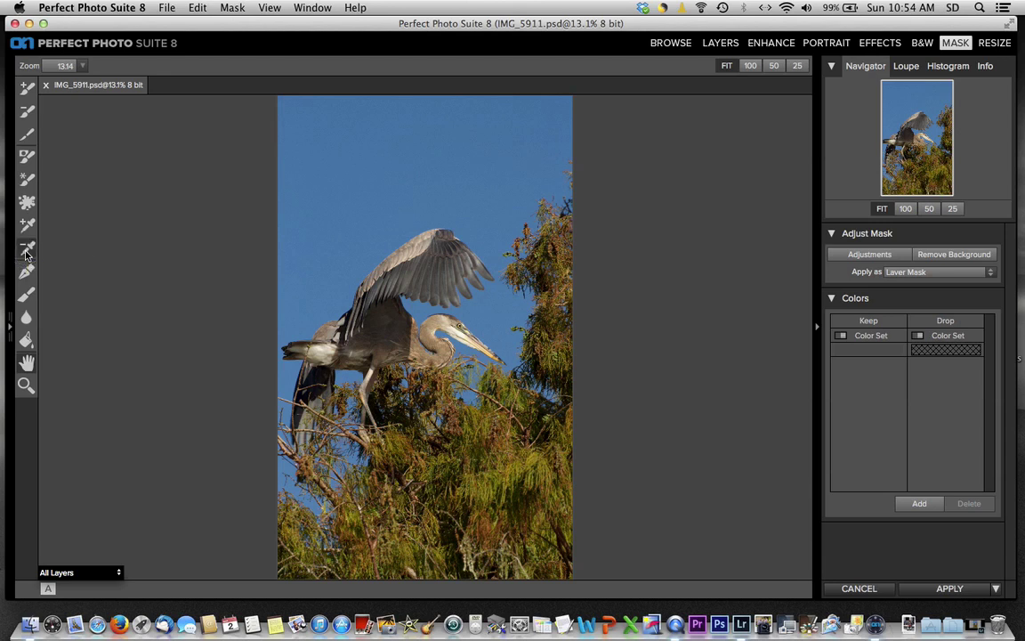
click(315, 105)
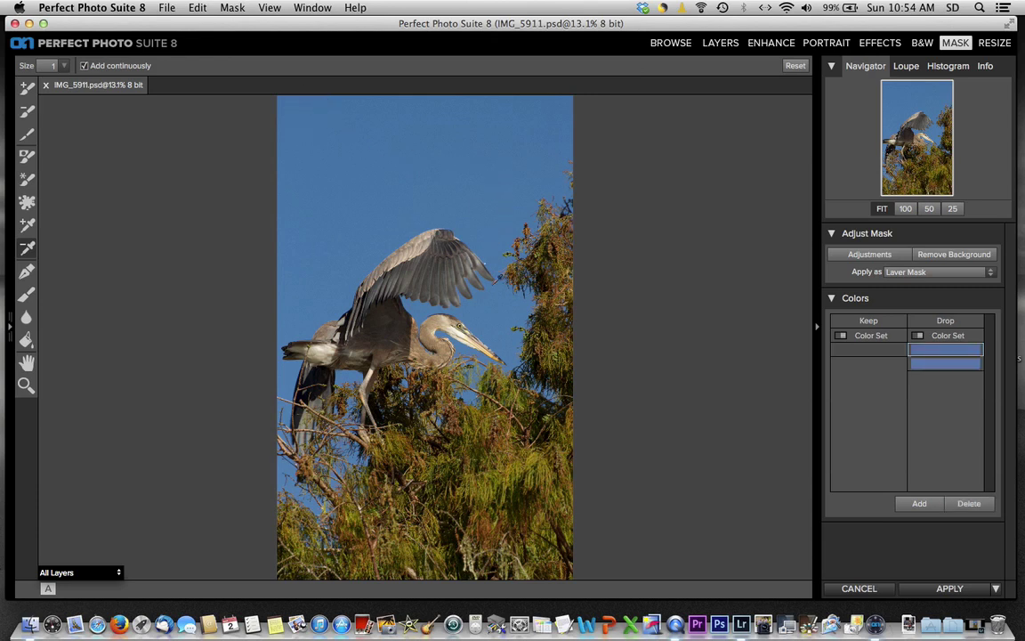
click(456, 293)
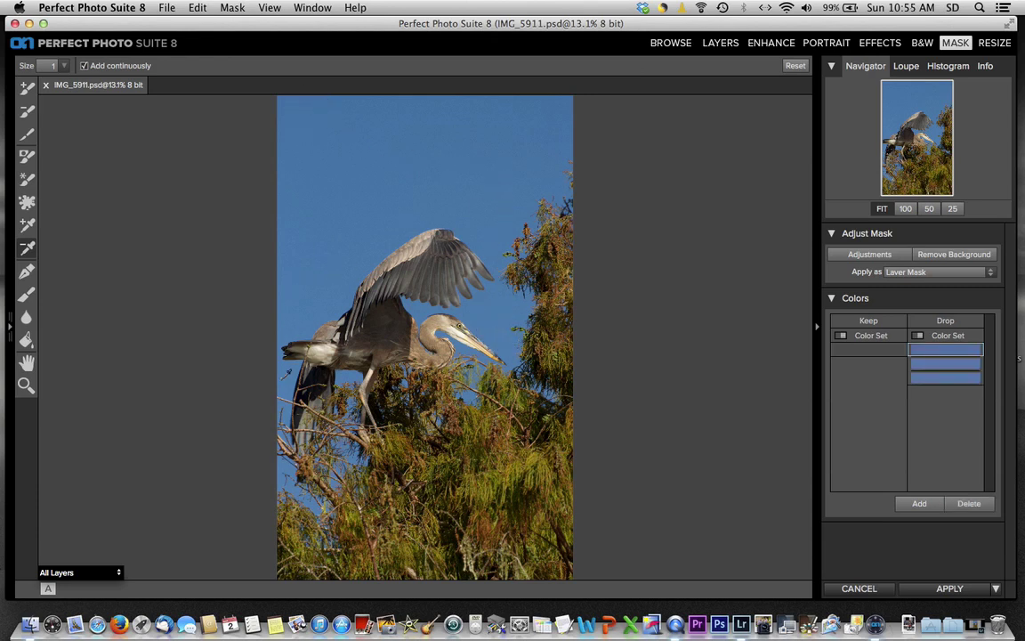
click(415, 189)
- Sample the heron's grey wing, neck, pale and near-black tones, plus olive, green and yellow-olive foliage, as Keep colours
click(27, 227)
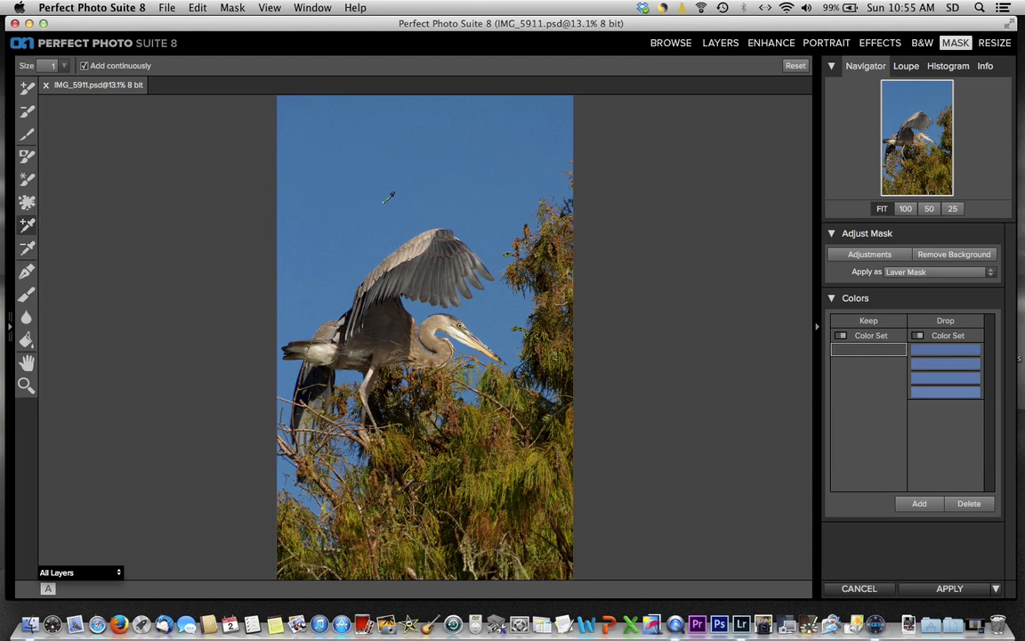
click(432, 274)
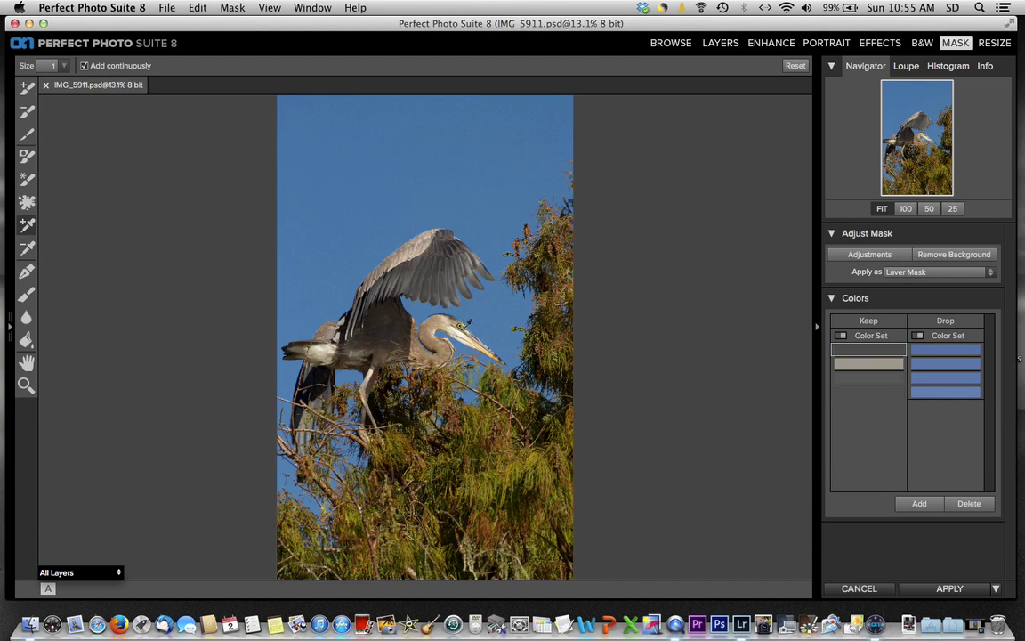
click(460, 325)
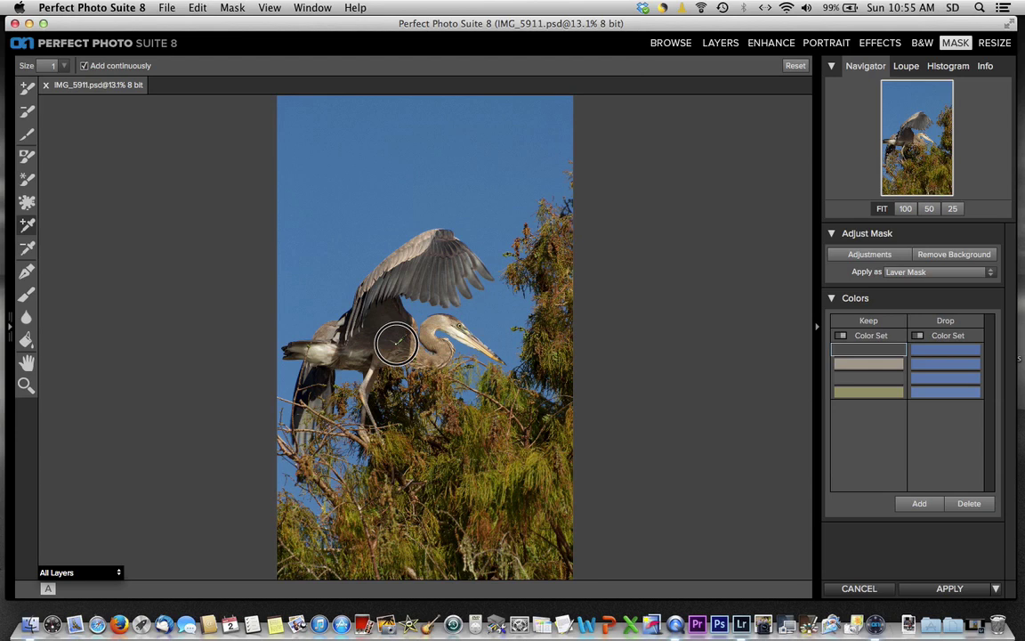
click(357, 309)
click(292, 313)
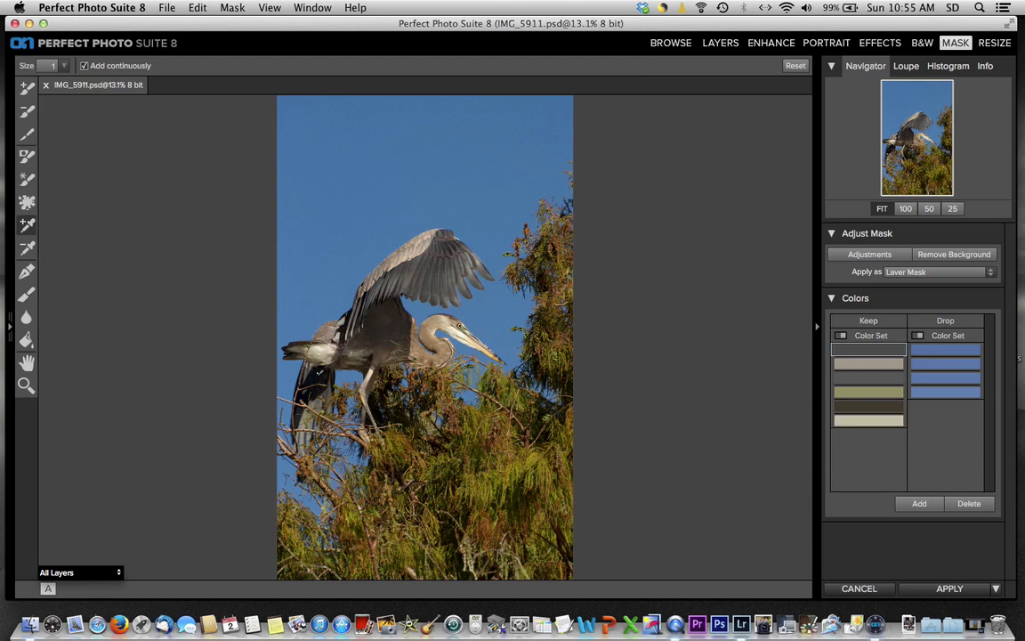
click(290, 337)
click(364, 405)
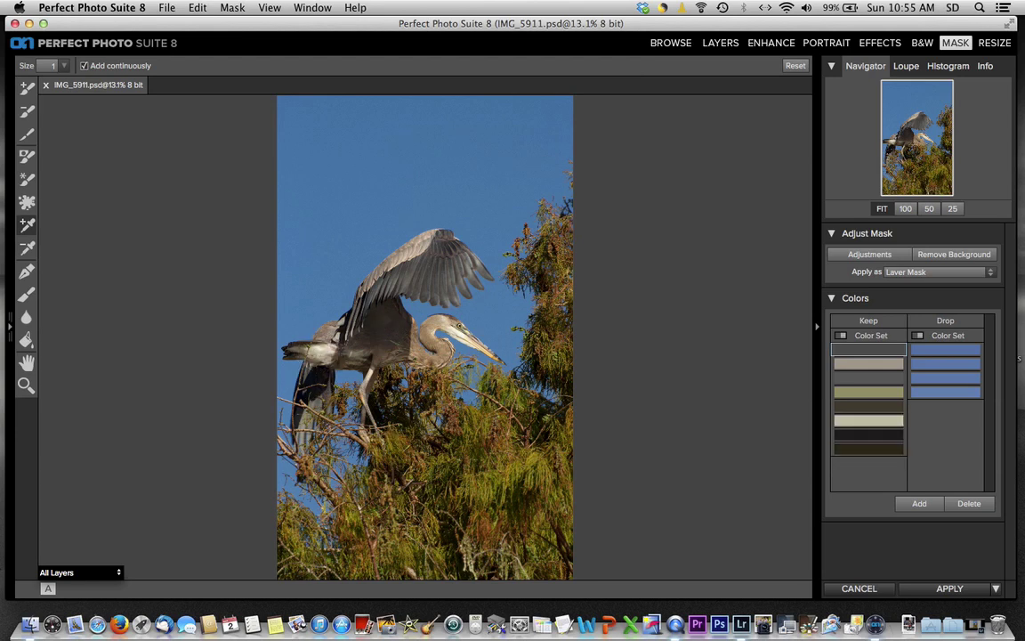
click(488, 476)
click(374, 480)
click(338, 452)
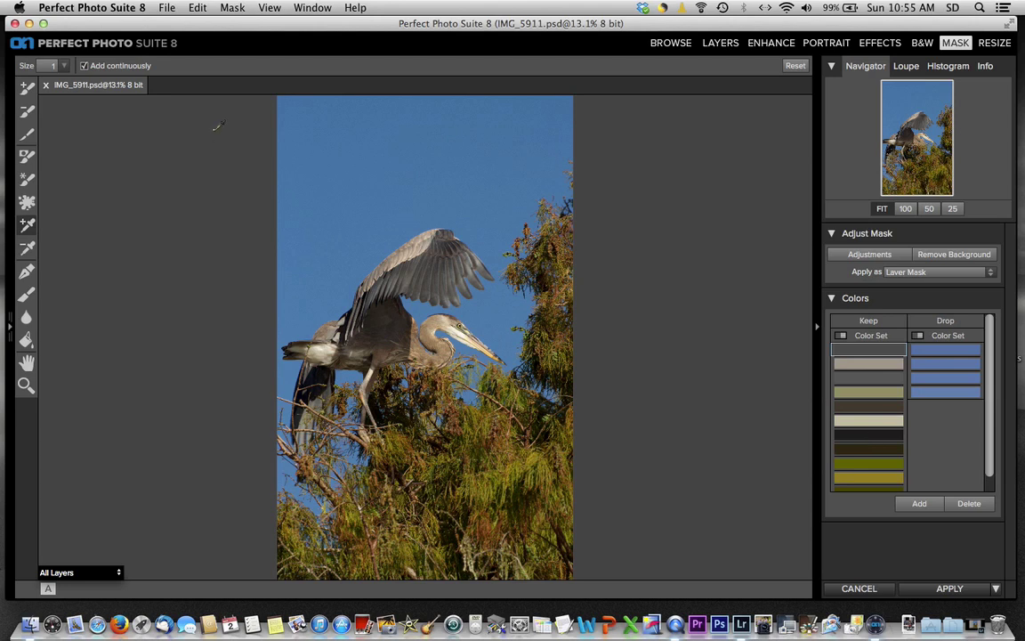
- Paint a Drop Brush stroke across the sky above the heron to make it transparent
click(26, 114)
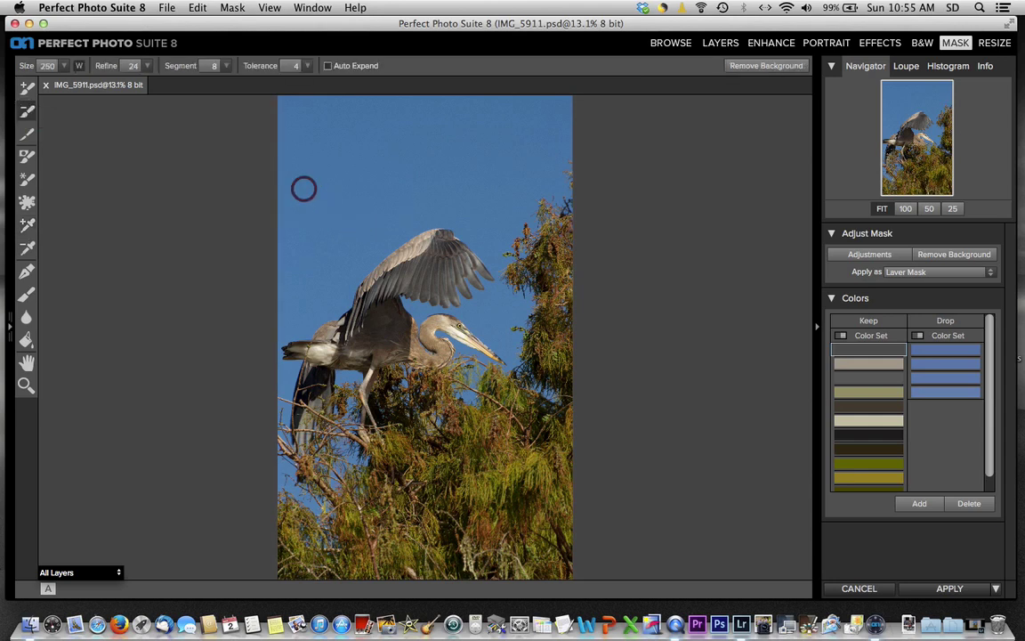
mouse_move(306, 145)
mouse_down()
mouse_move(455, 121)
mouse_move(498, 121)
mouse_move(509, 142)
mouse_move(440, 177)
mouse_move(302, 202)
mouse_up()
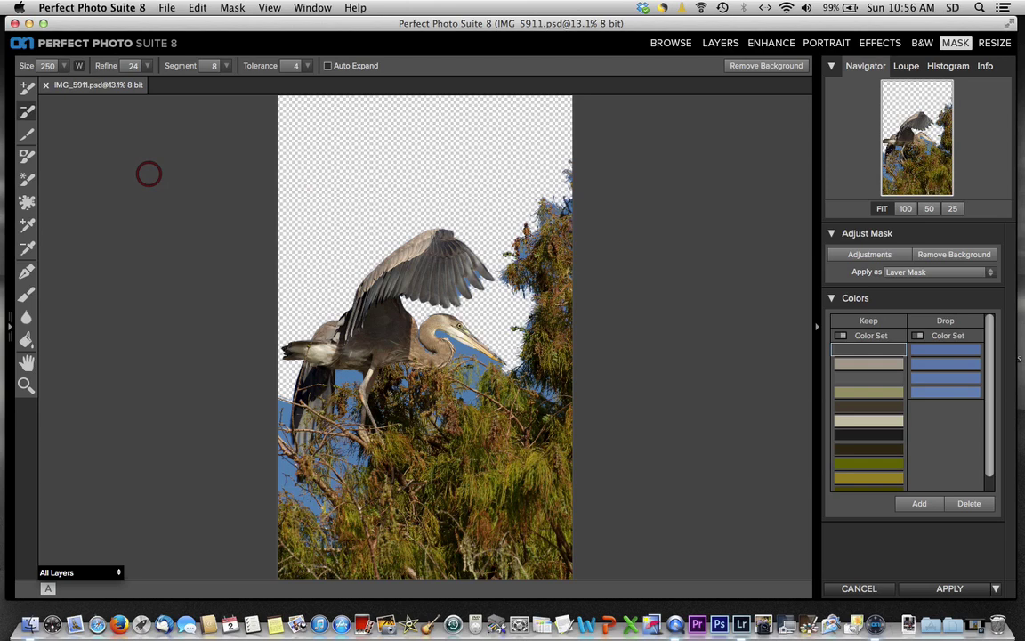
- Paint out the leftover blue sky along the tree's edge with the Refine Brush
click(27, 180)
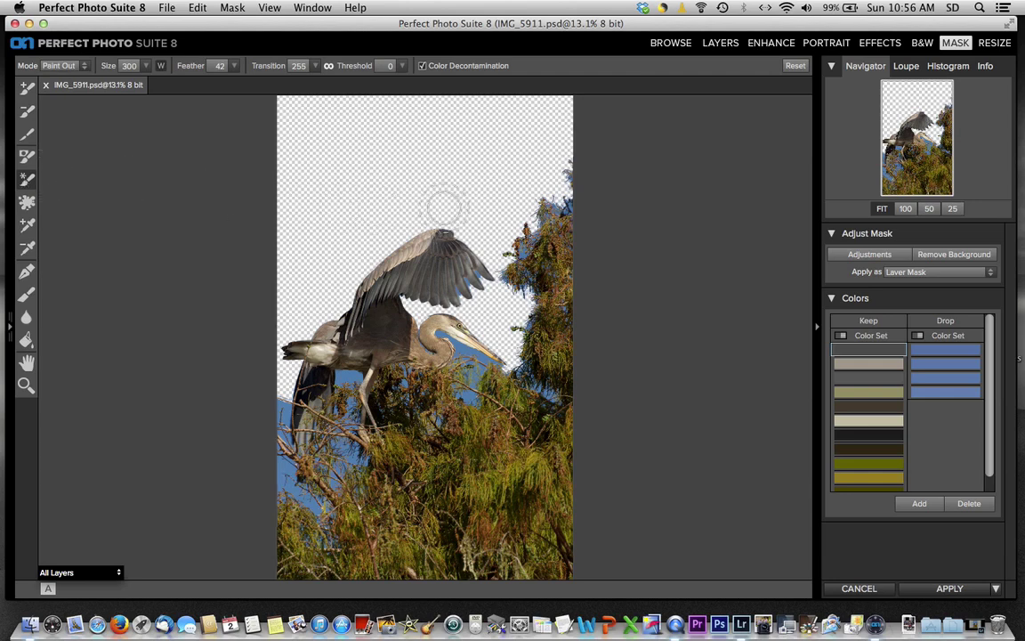
drag(555, 215, 585, 160)
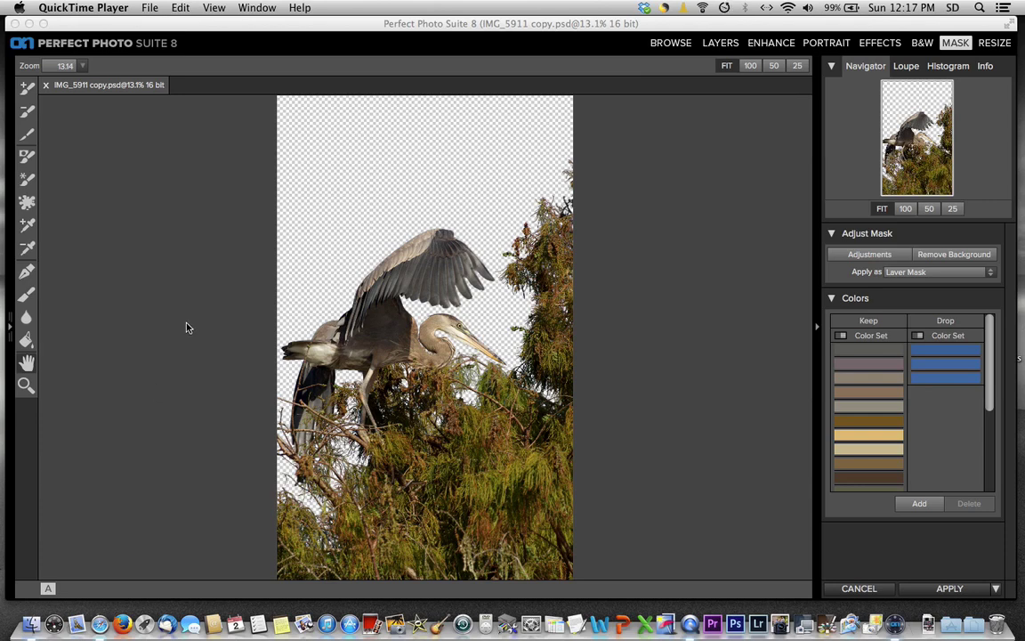
- Return to Layers and browse onOne Extras > Backgrounds > Skies down to the skies23 thumbnail
click(720, 46)
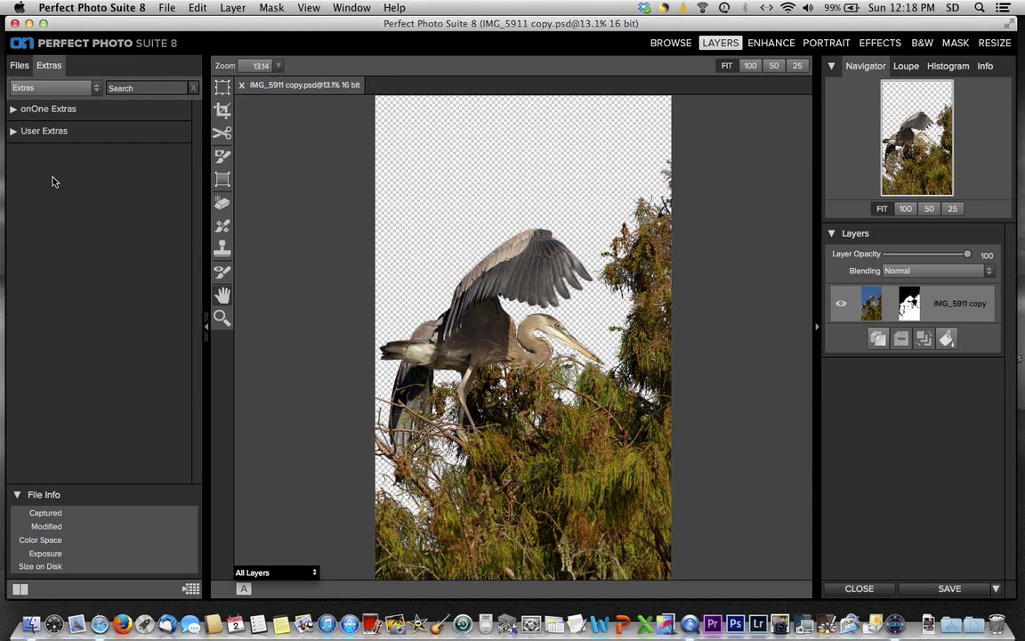
click(14, 111)
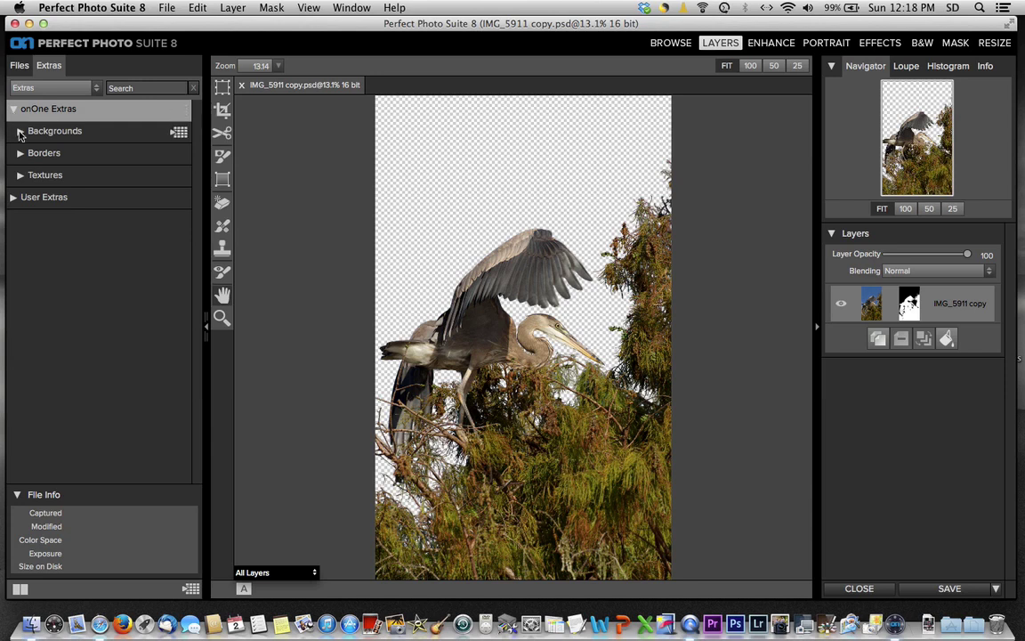
click(20, 131)
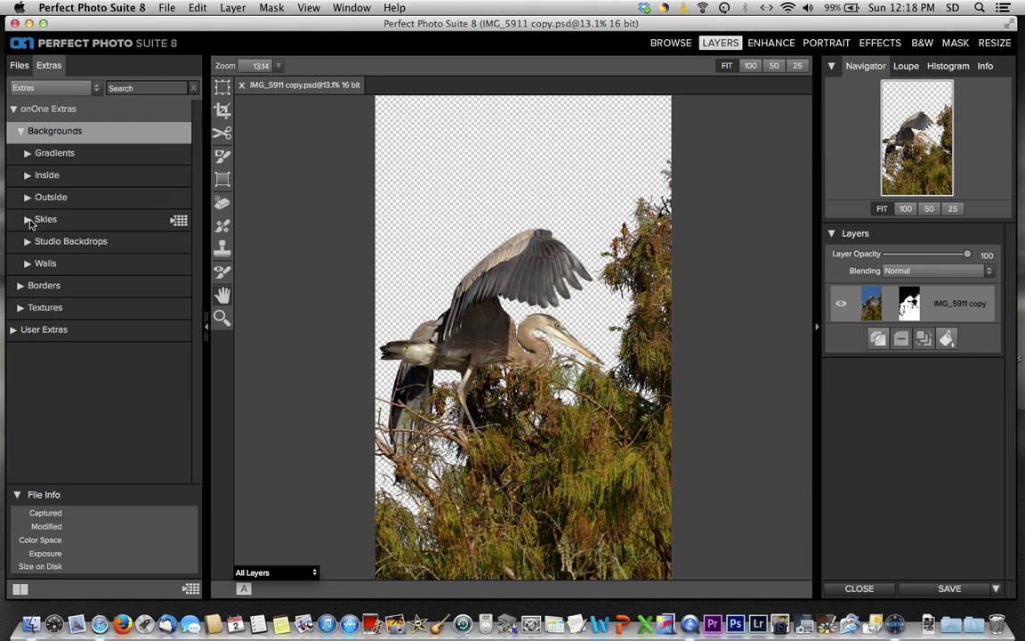
click(27, 220)
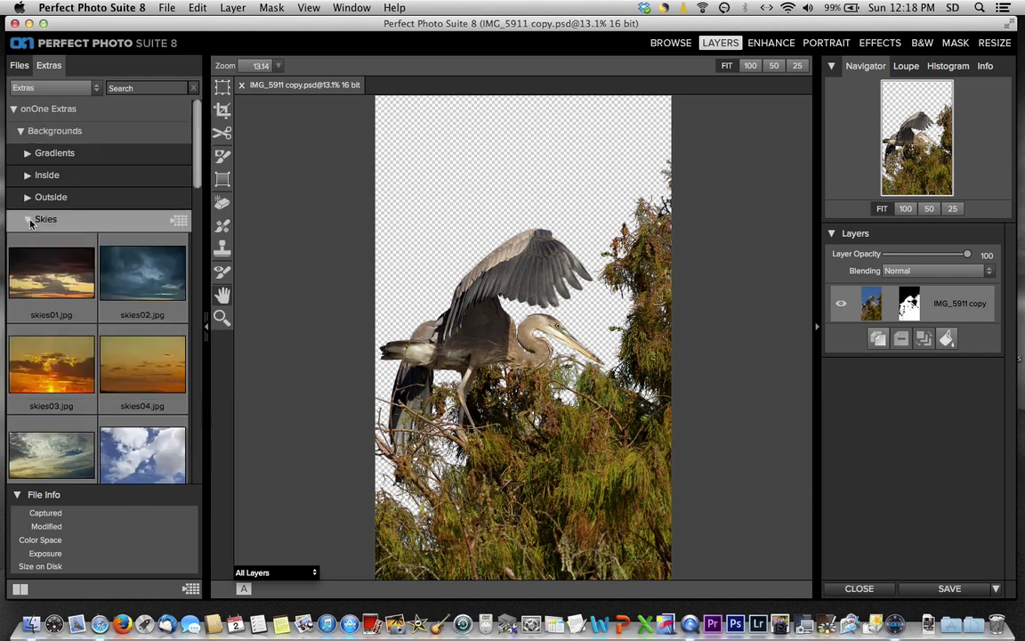
scroll(123, 318, down, 5)
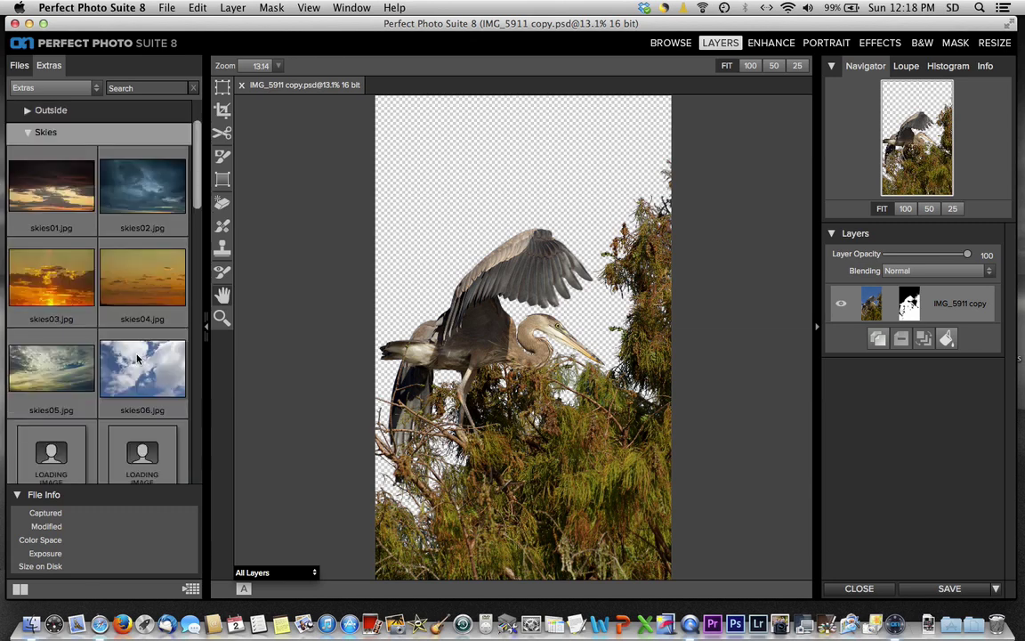
scroll(138, 358, down, 6)
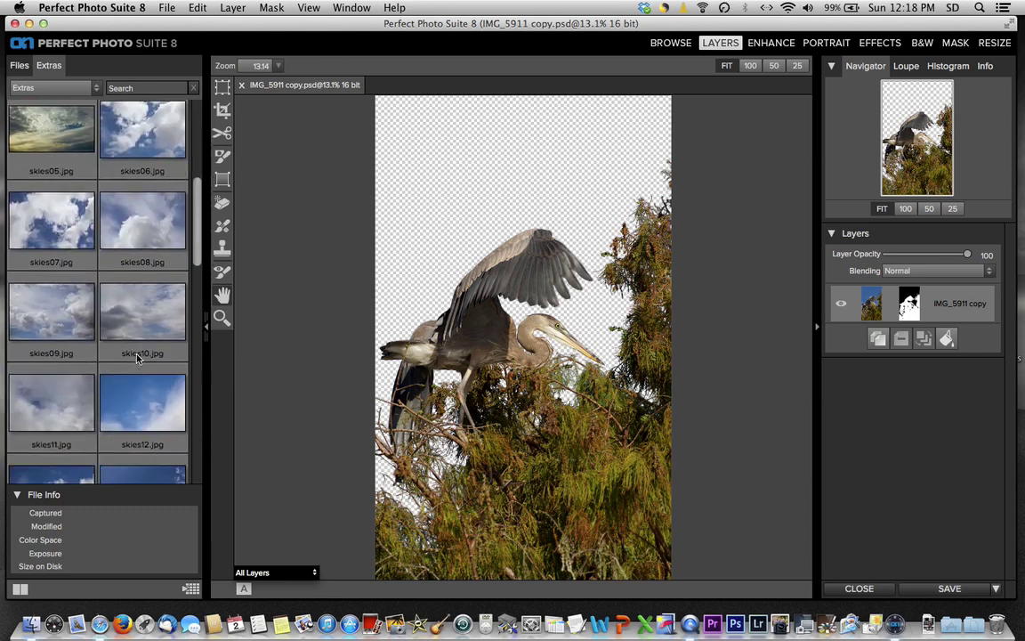
scroll(138, 359, down, 9)
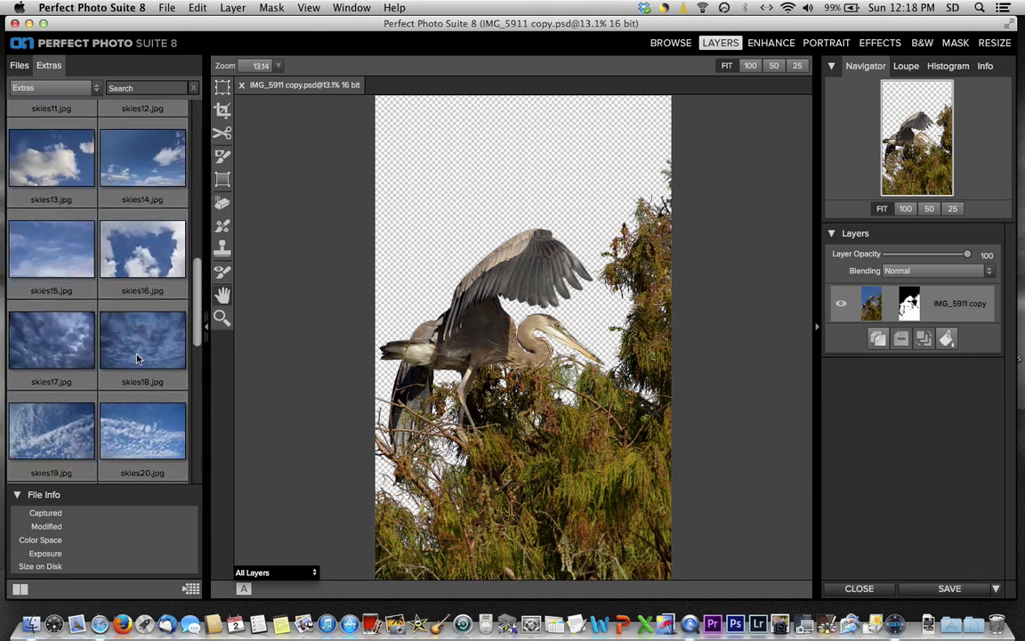
scroll(137, 359, down, 7)
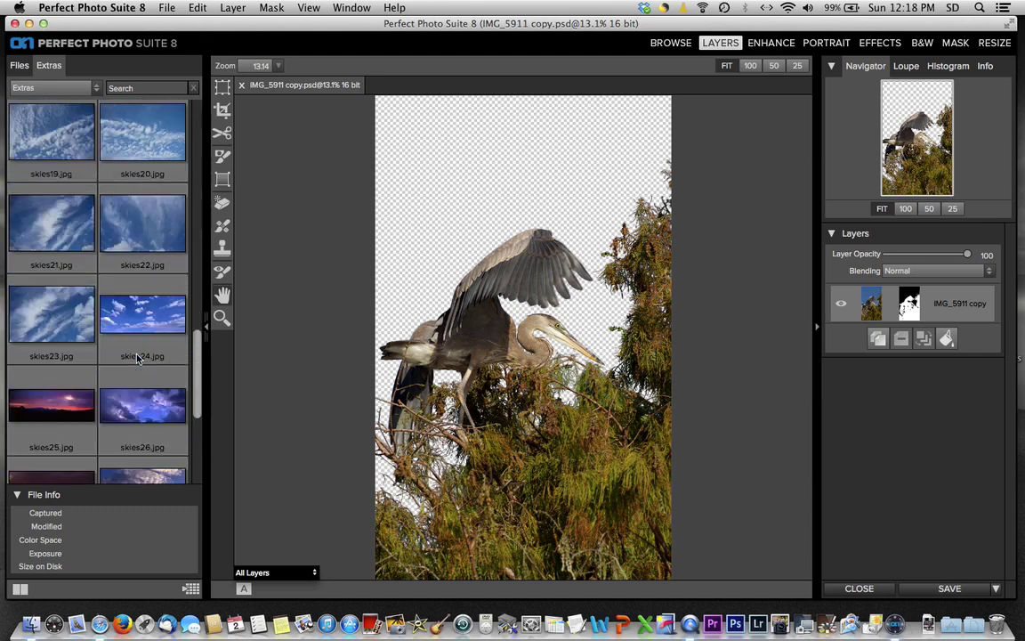
scroll(138, 358, down, 2)
scroll(137, 359, up, 4)
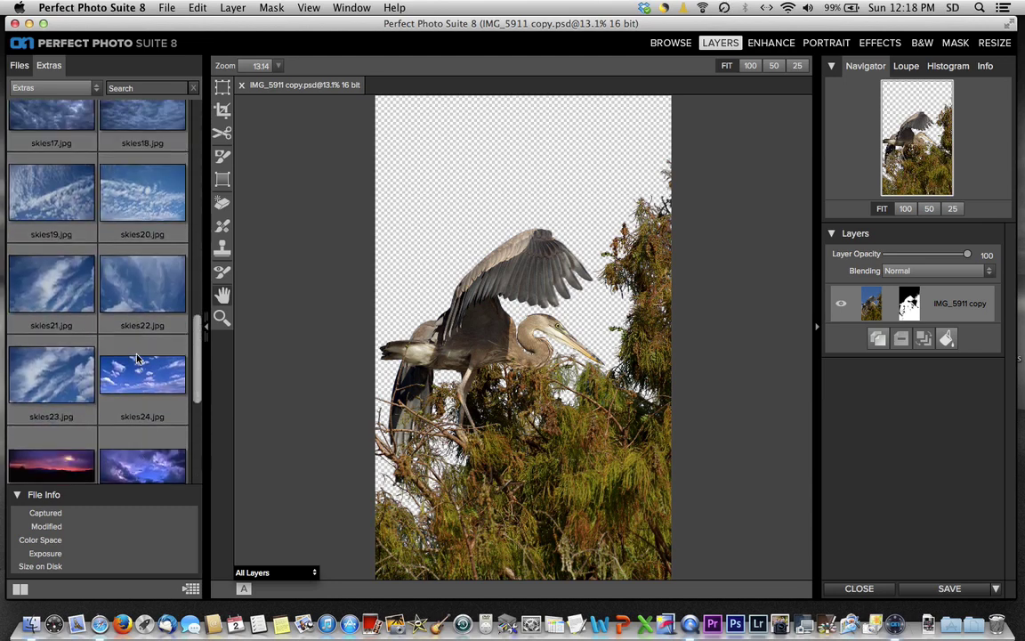
scroll(138, 358, down, 4)
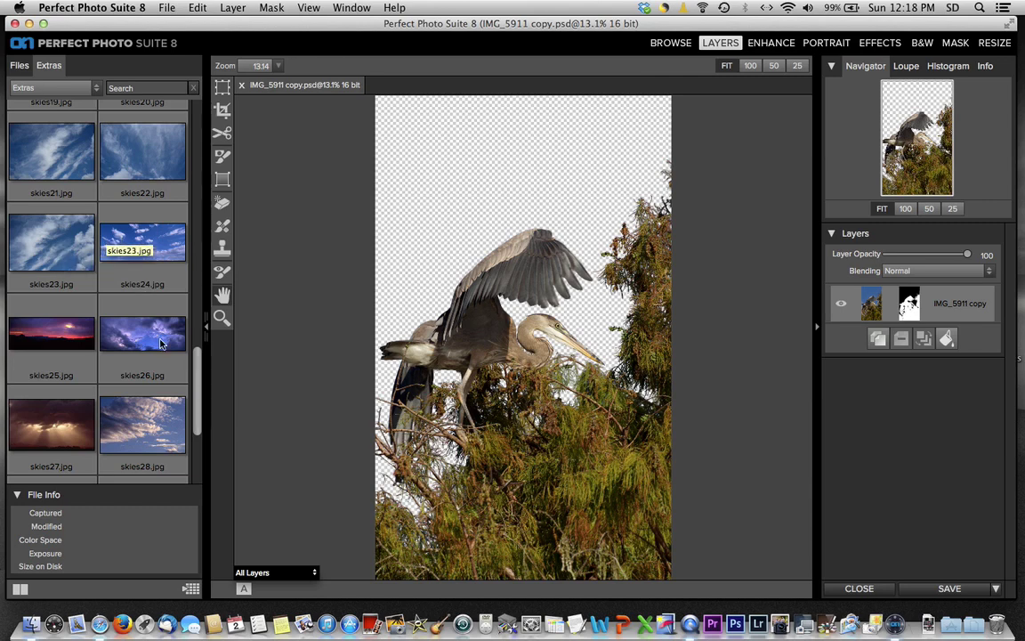
- Add skies23 as a new layer, then select the IMG_5911 copy heron layer
click(62, 253)
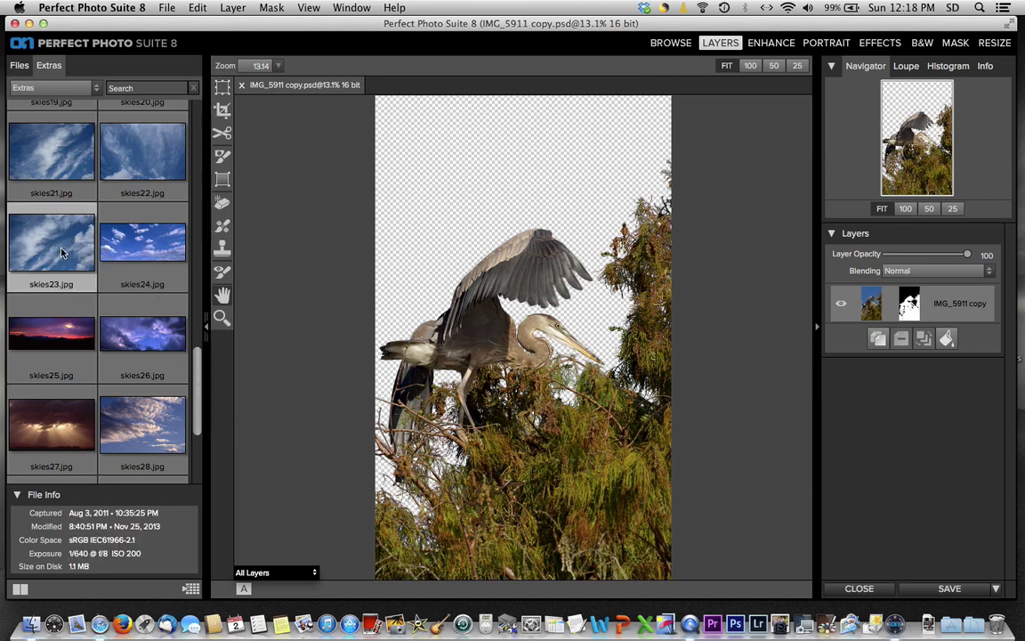
double_click(61, 253)
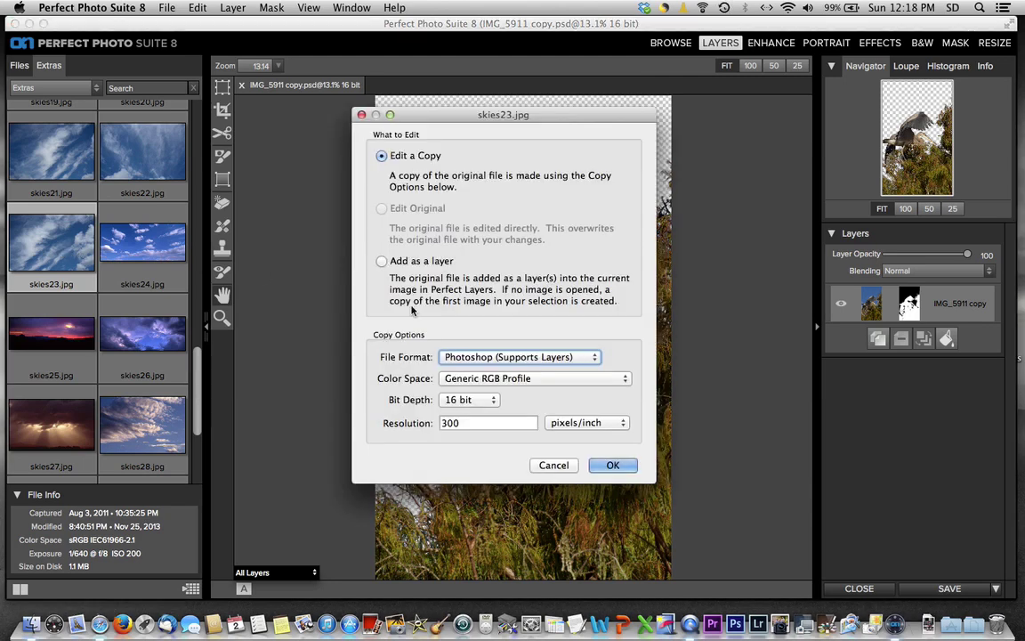
click(381, 261)
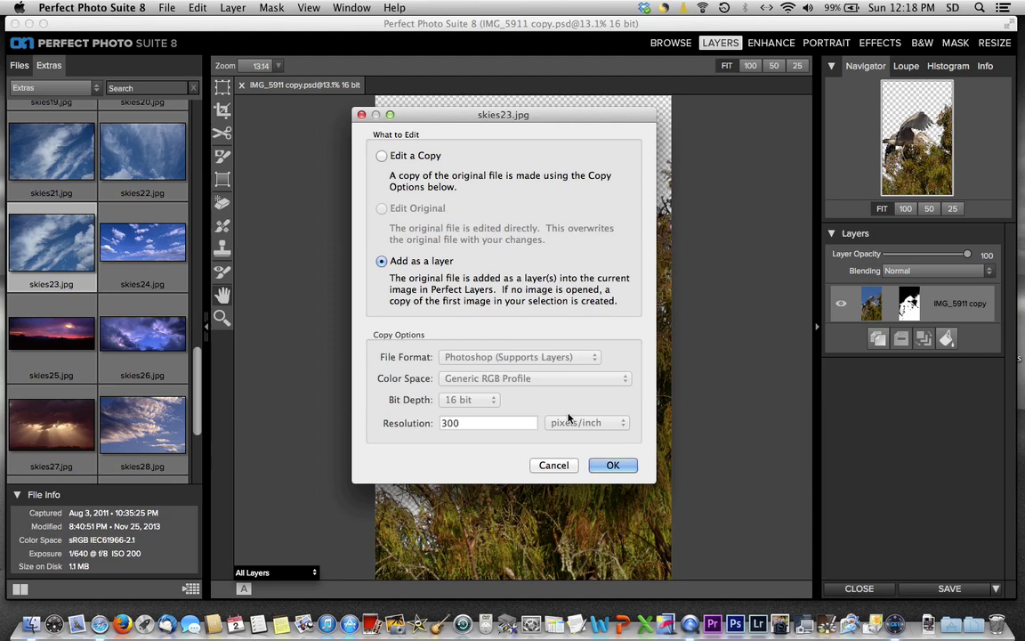
click(613, 466)
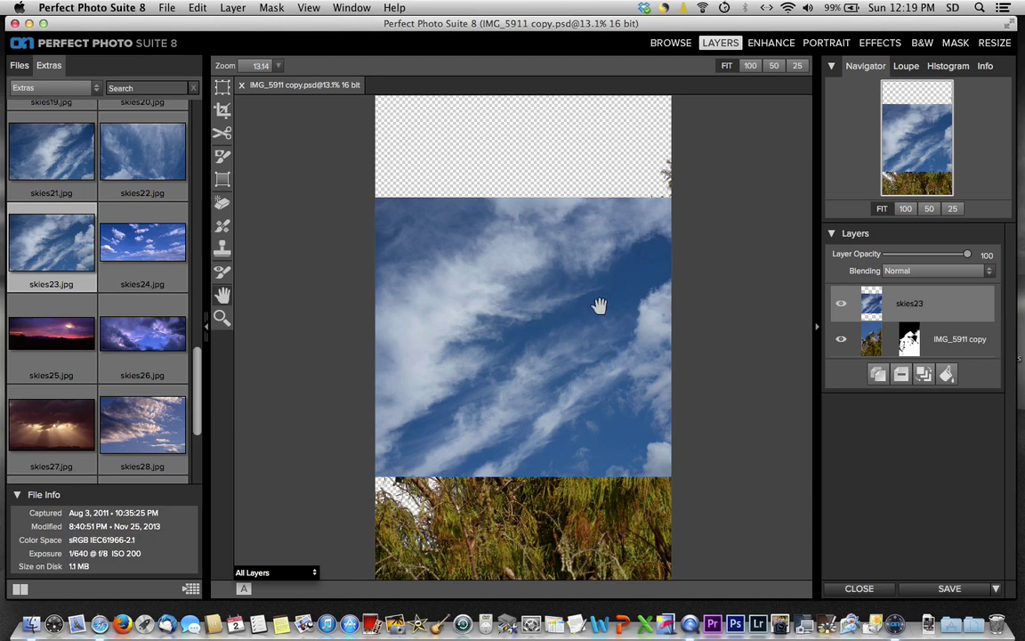
click(969, 350)
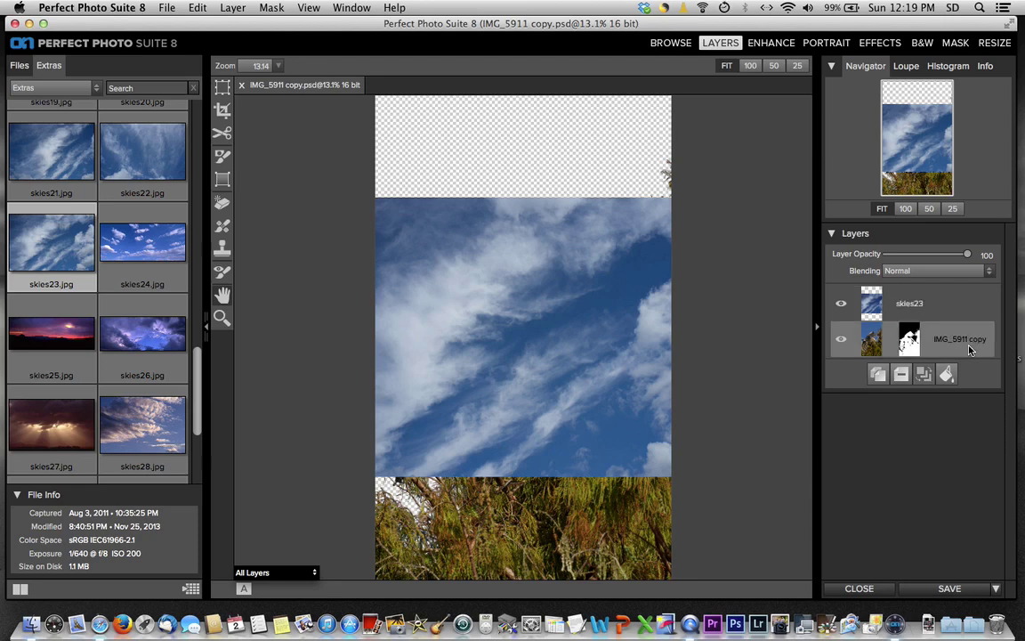
- Duplicate the heron layer with Layer > Duplicate and move the copy above skies23
click(233, 9)
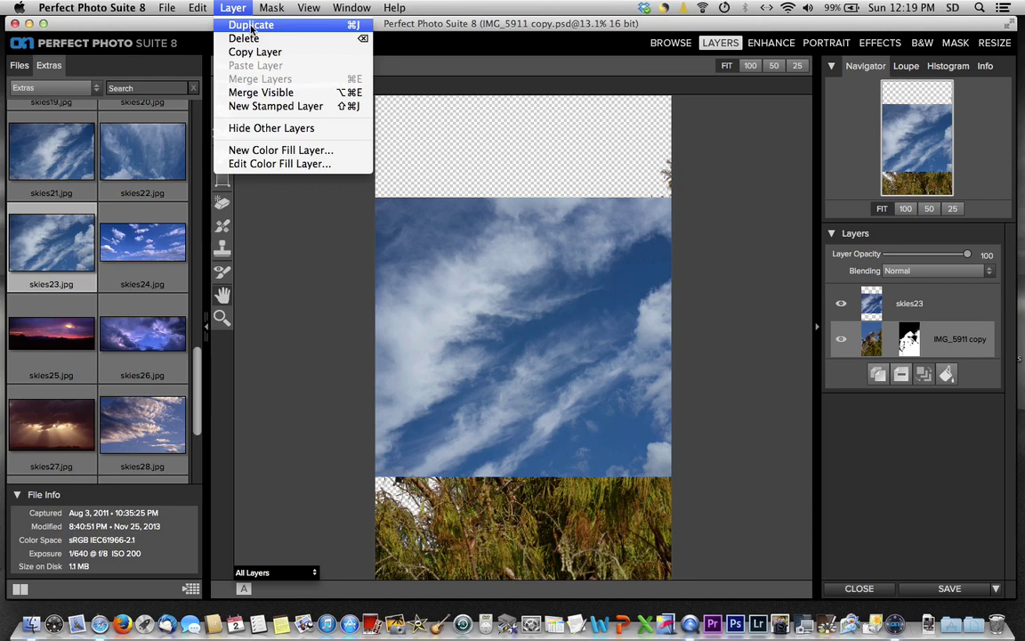
click(252, 27)
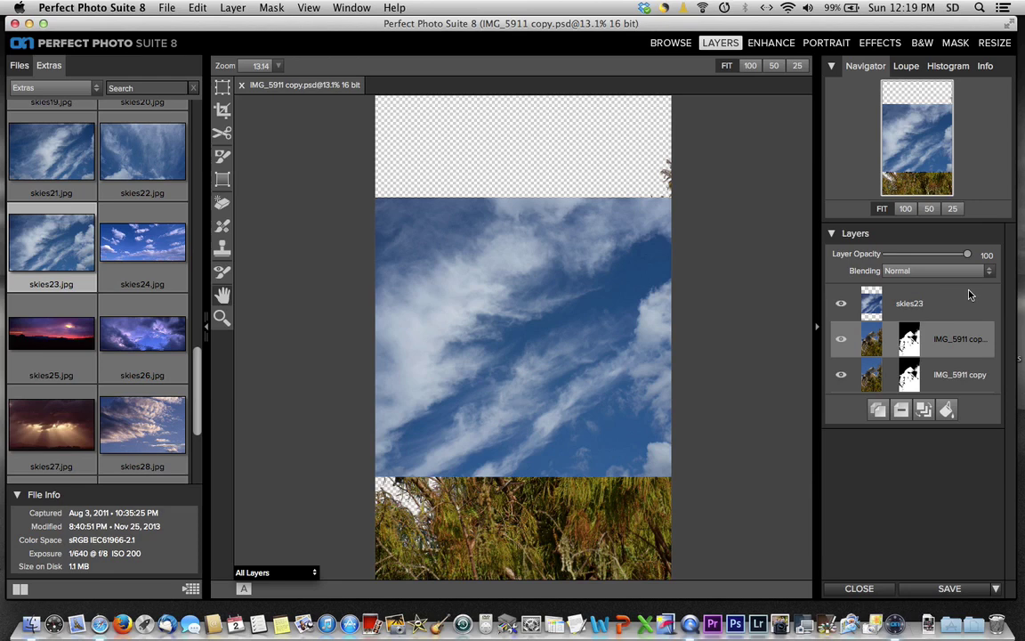
drag(969, 343, 969, 302)
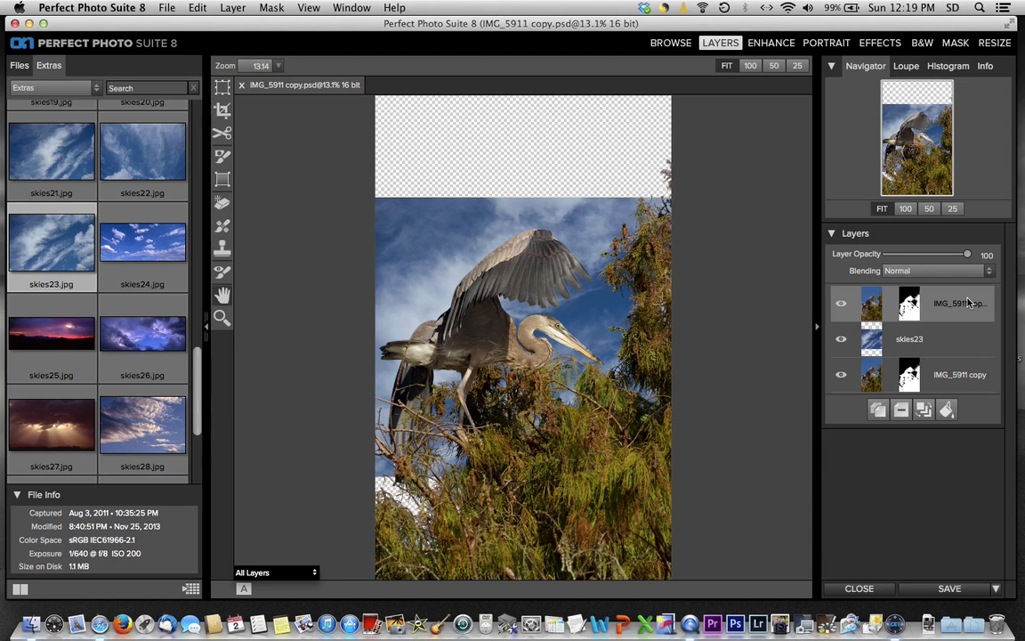
- Scale skies23 with the Transform Tool, stretching both corners outward to fill the canvas
click(945, 342)
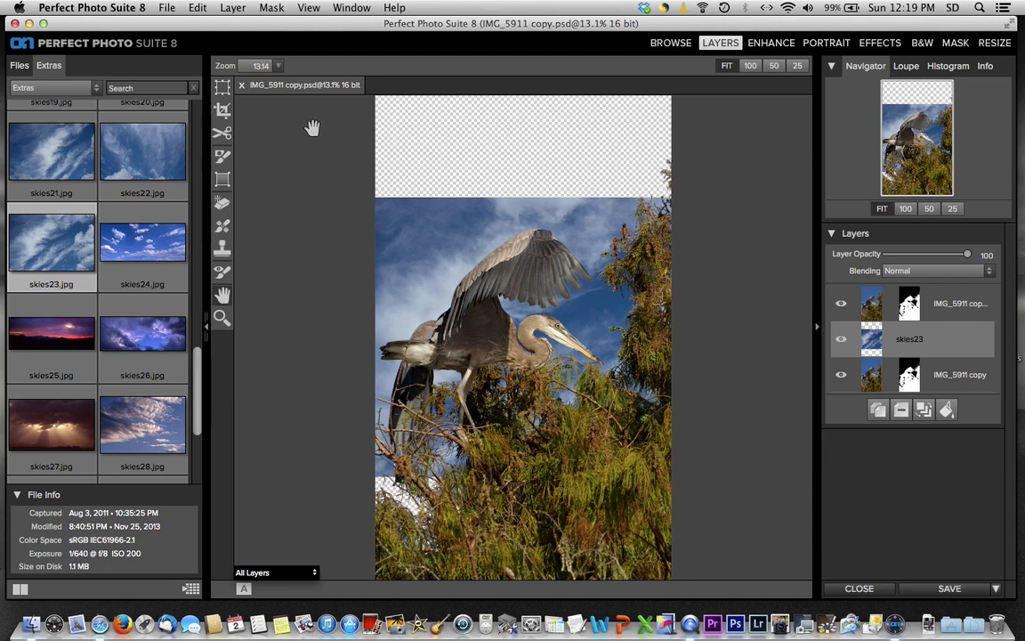
click(222, 87)
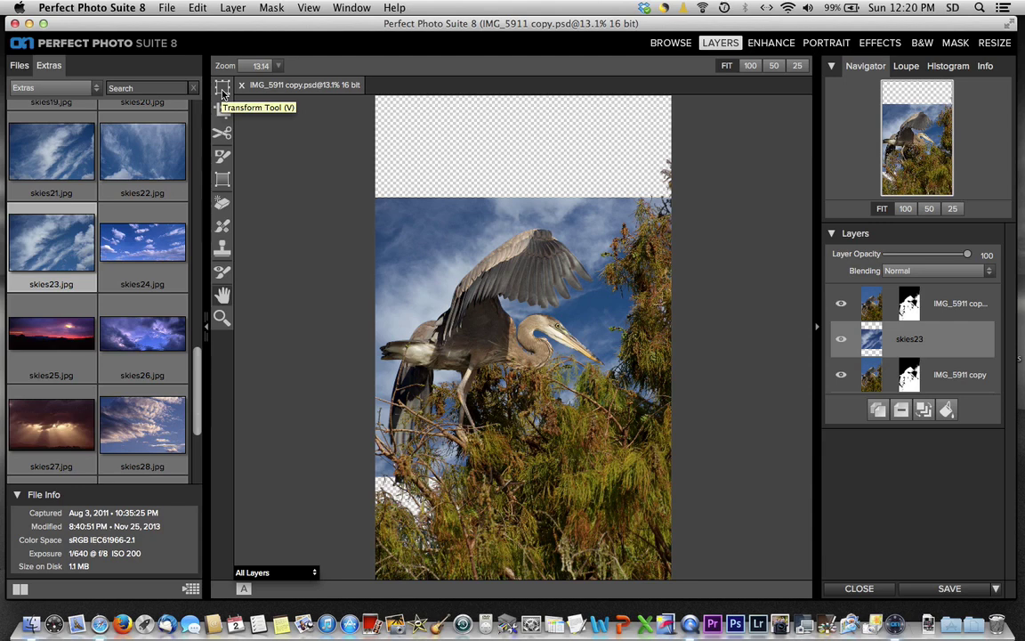
click(223, 89)
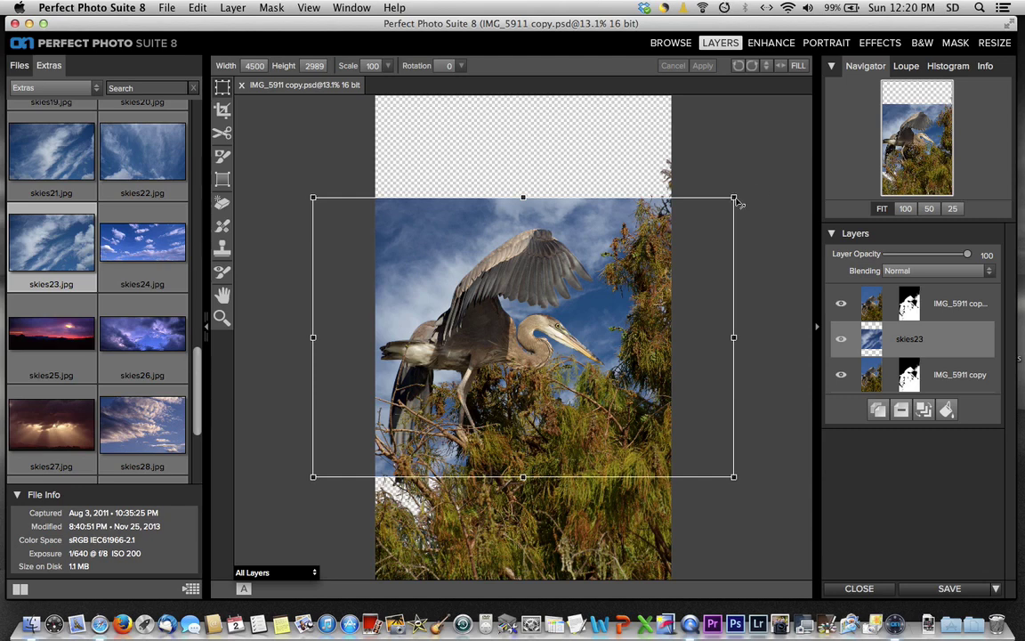
drag(734, 198, 744, 75)
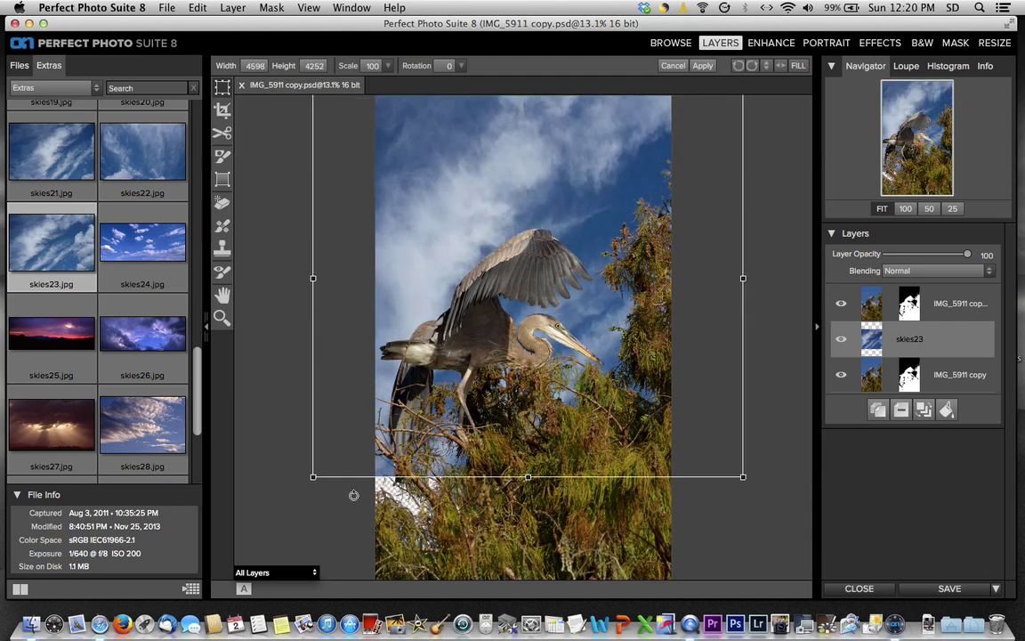
drag(312, 477, 305, 573)
mouse_move(401, 268)
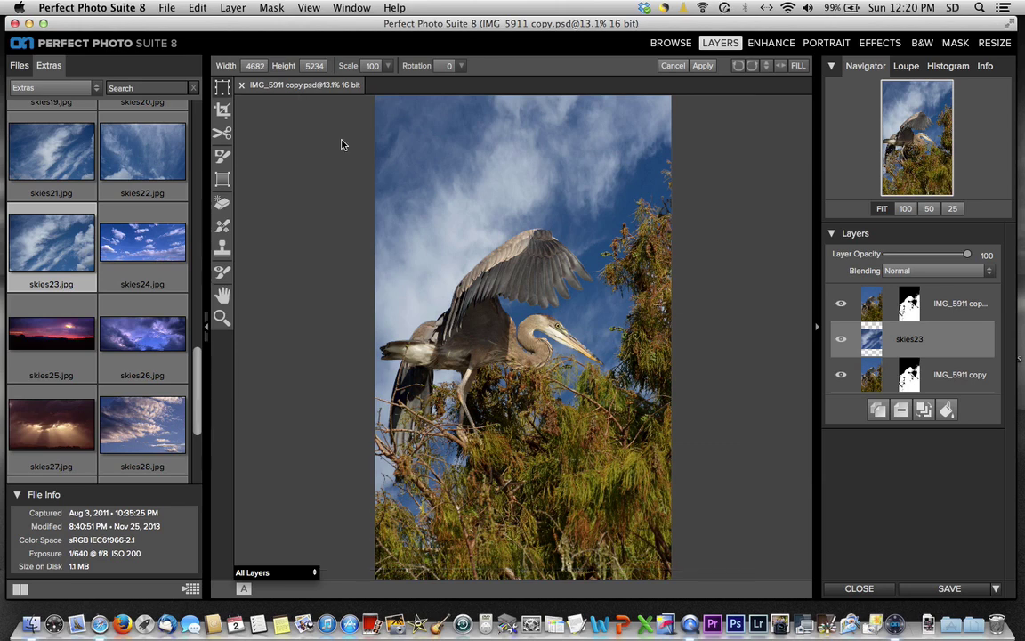
key(Return)
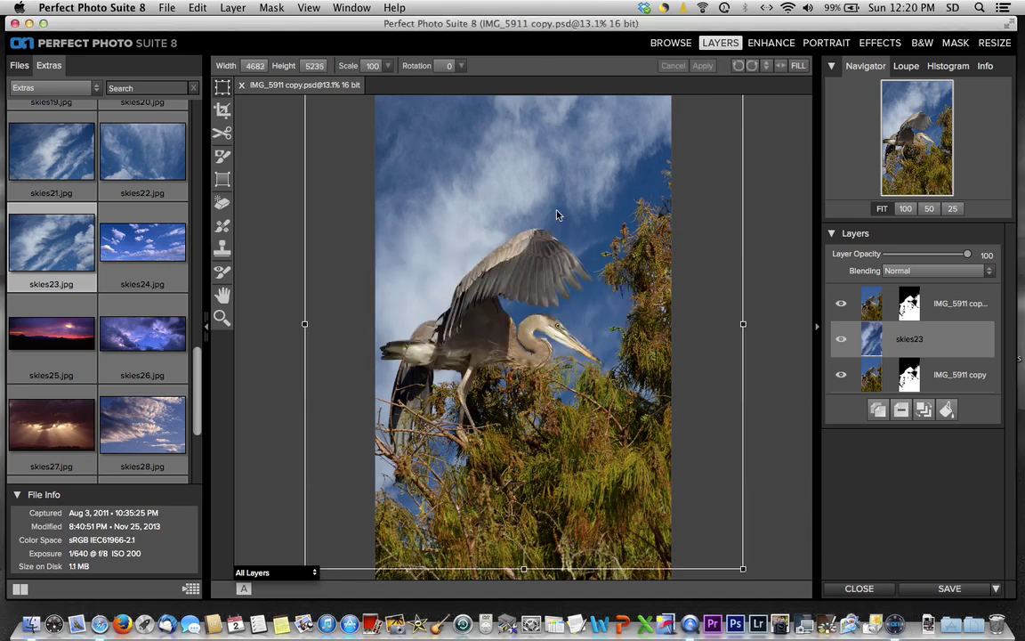
click(224, 296)
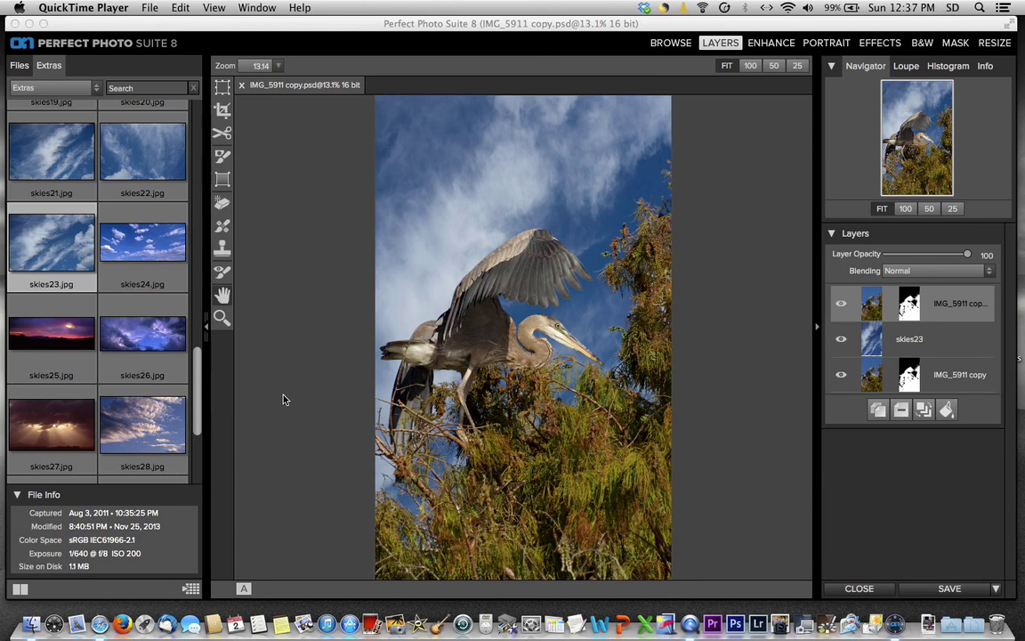
- Crop the canvas to 3006 × 3524 around the heron and its treetop perch
click(226, 113)
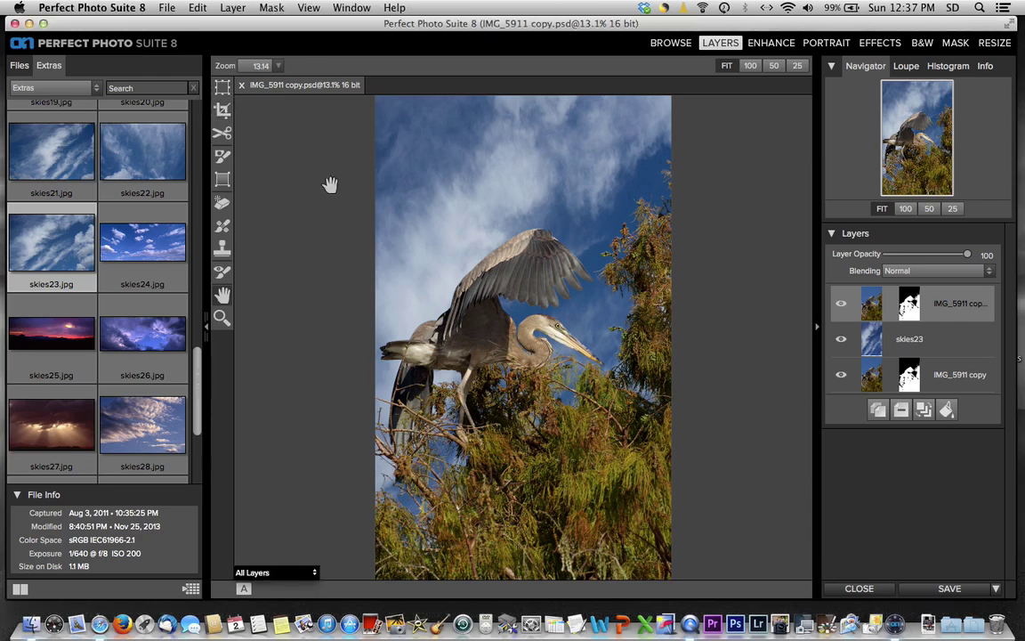
click(224, 112)
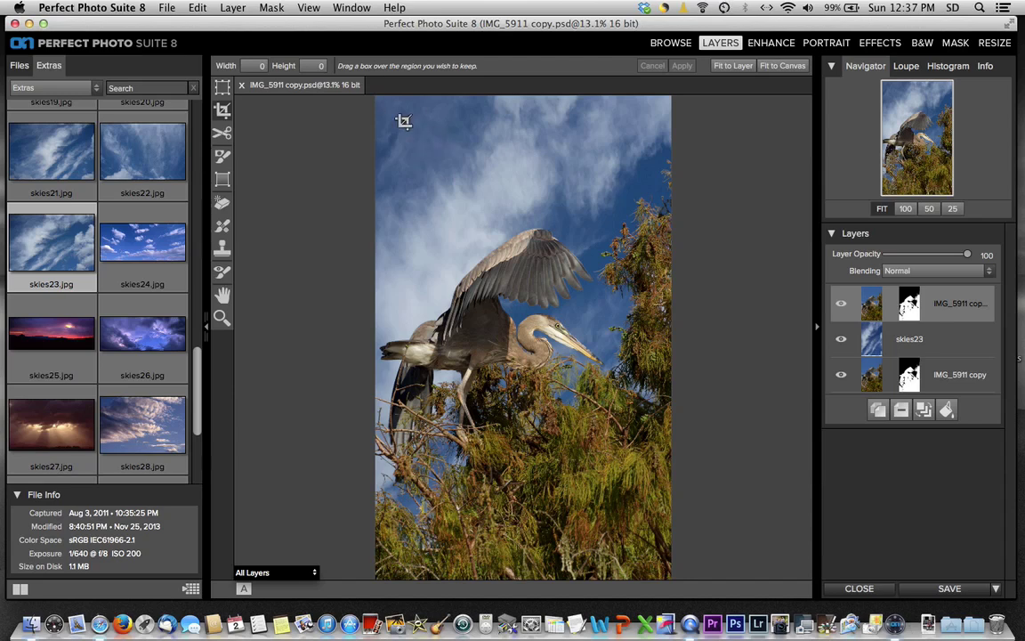
drag(384, 107, 656, 500)
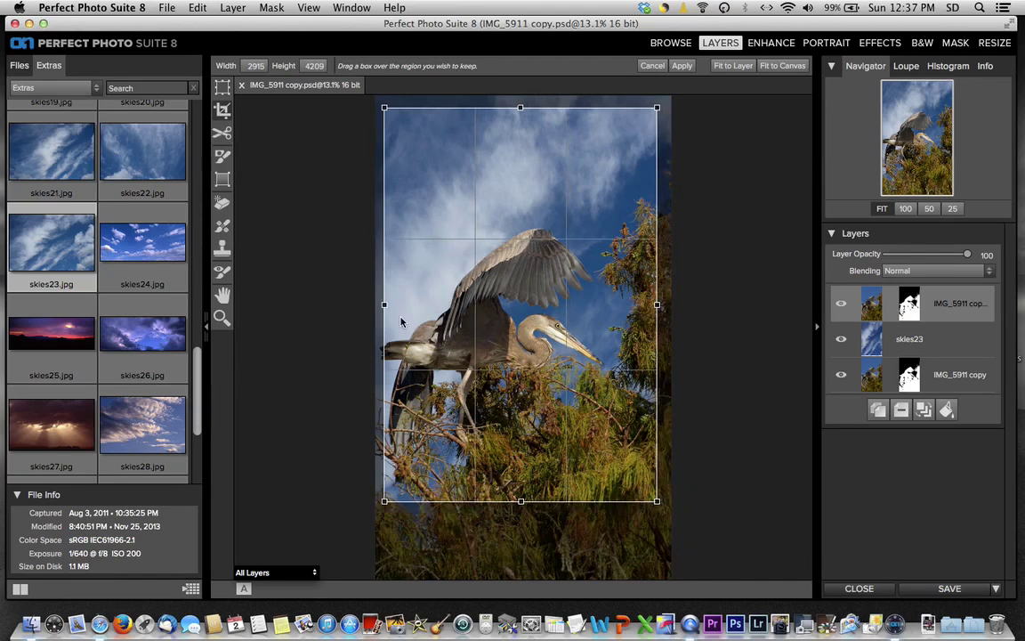
drag(385, 306, 376, 305)
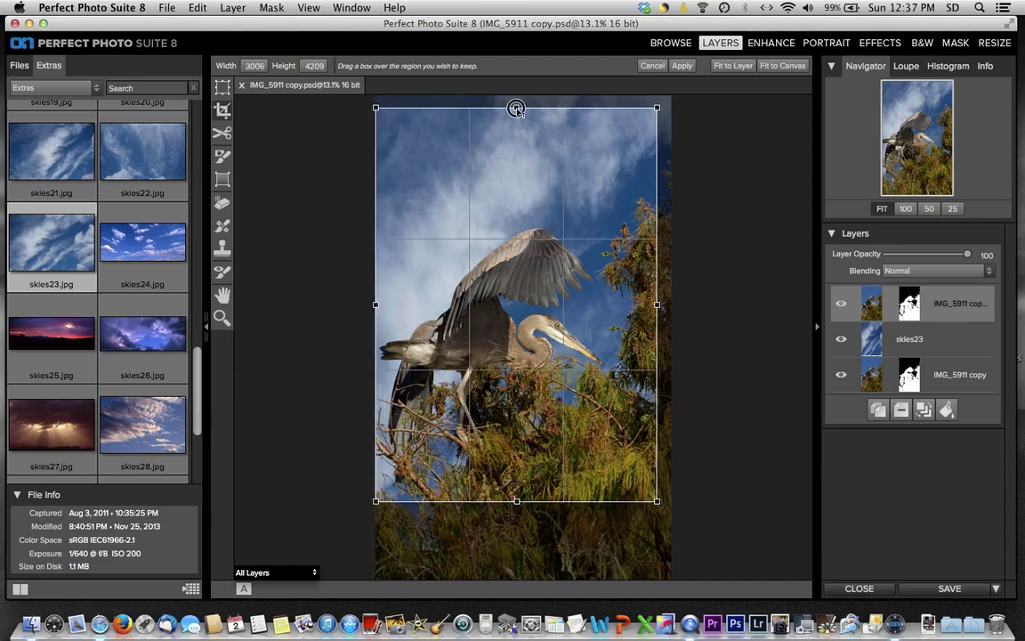
drag(516, 108, 522, 216)
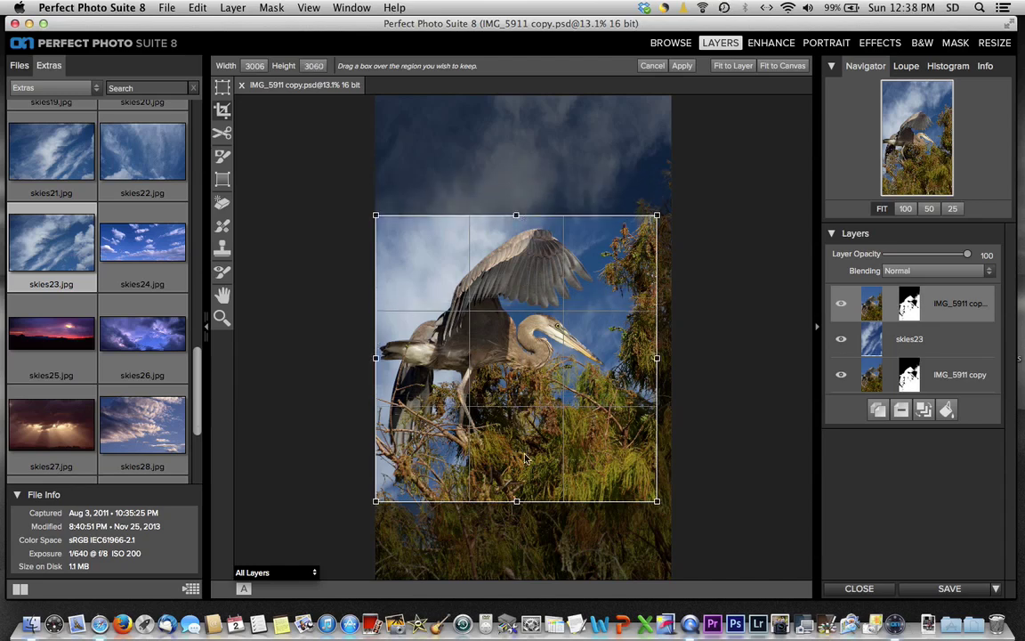
drag(517, 505, 515, 545)
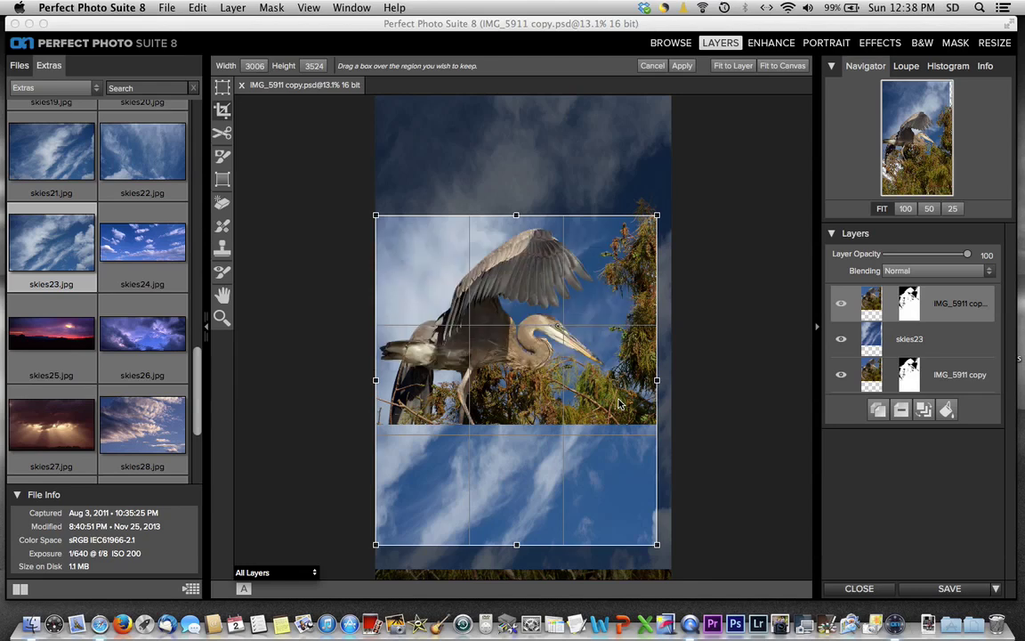
key(Return)
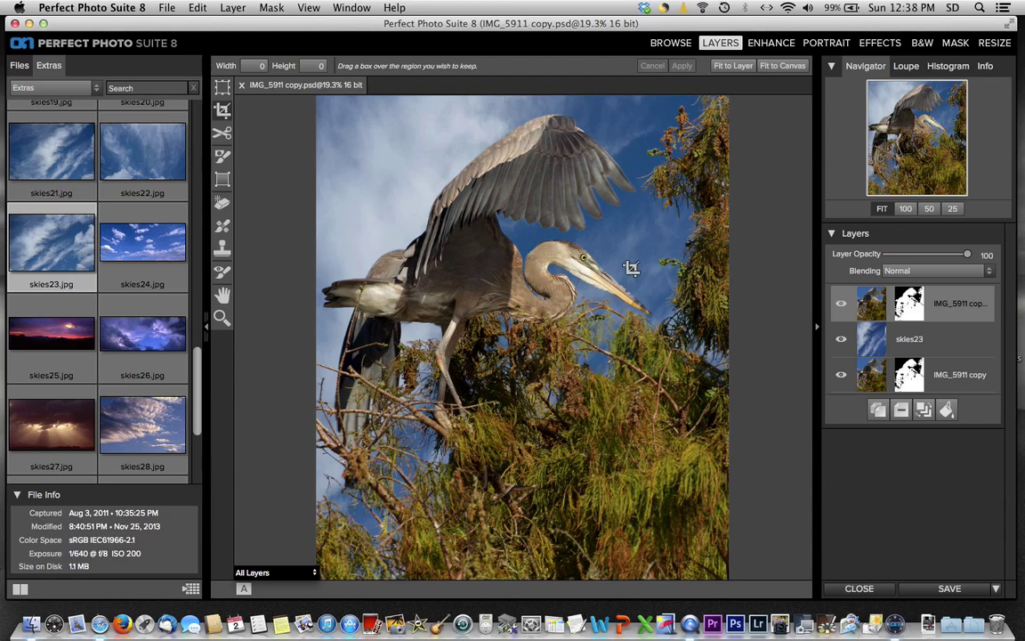
- Leave crop mode and apply the Natural Dynamic Contrast preset, faded to 30 layer opacity
click(224, 297)
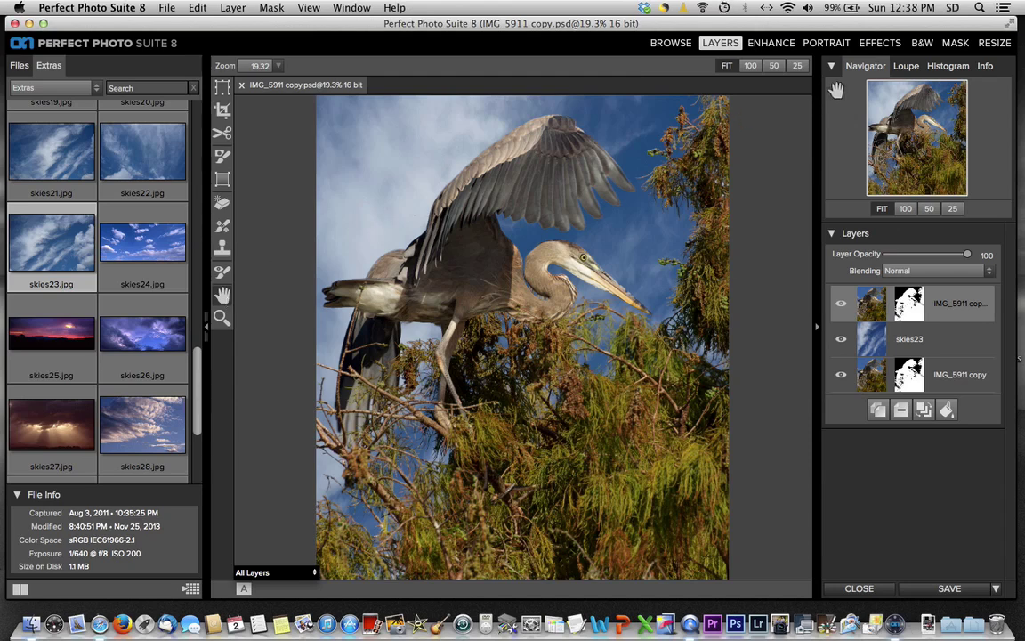
click(880, 45)
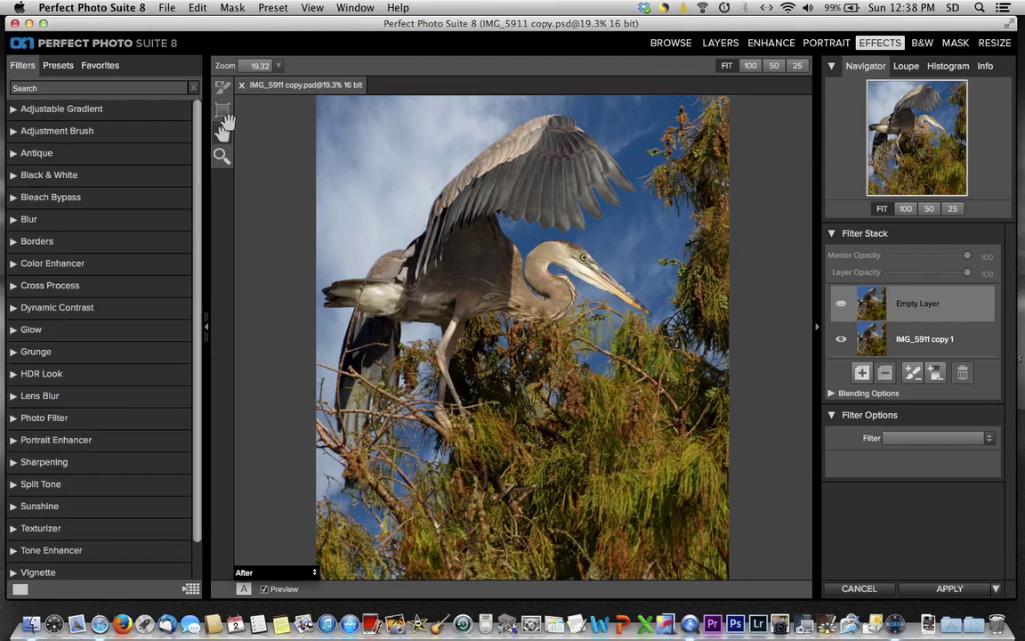
click(13, 309)
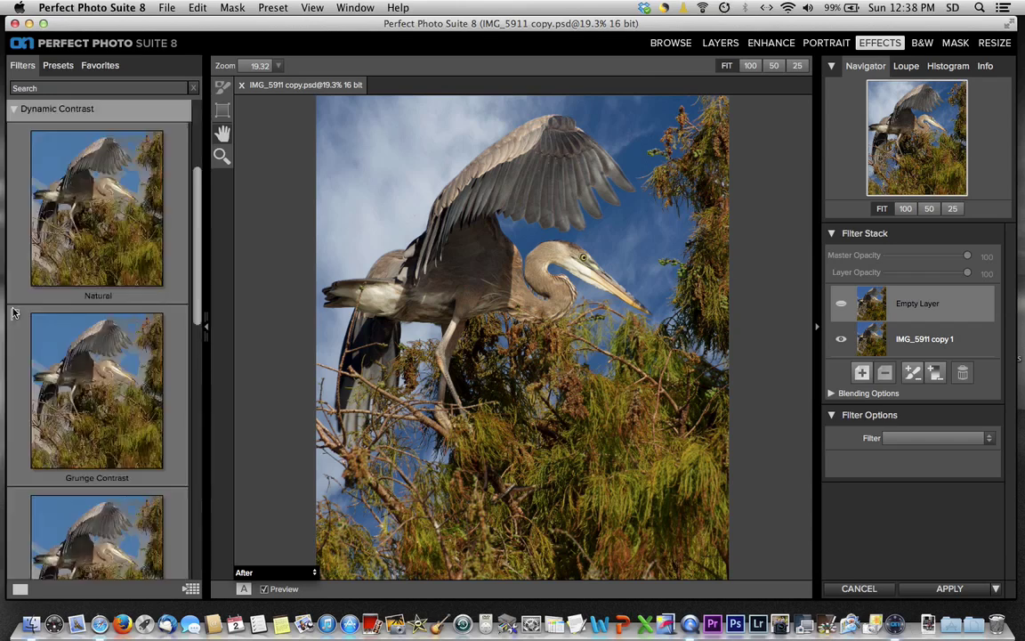
click(130, 197)
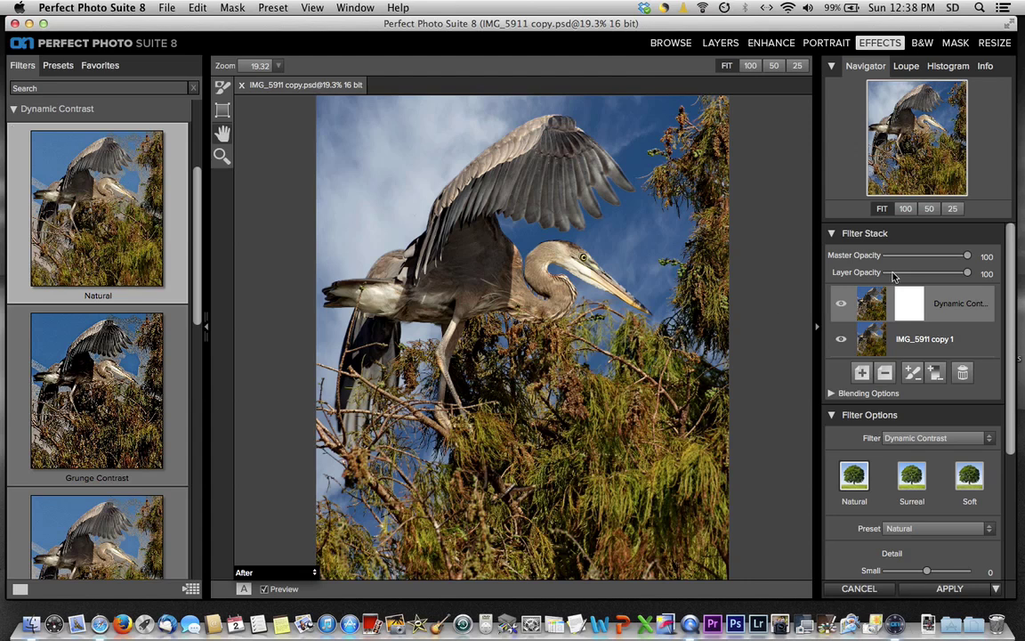
drag(969, 279, 911, 279)
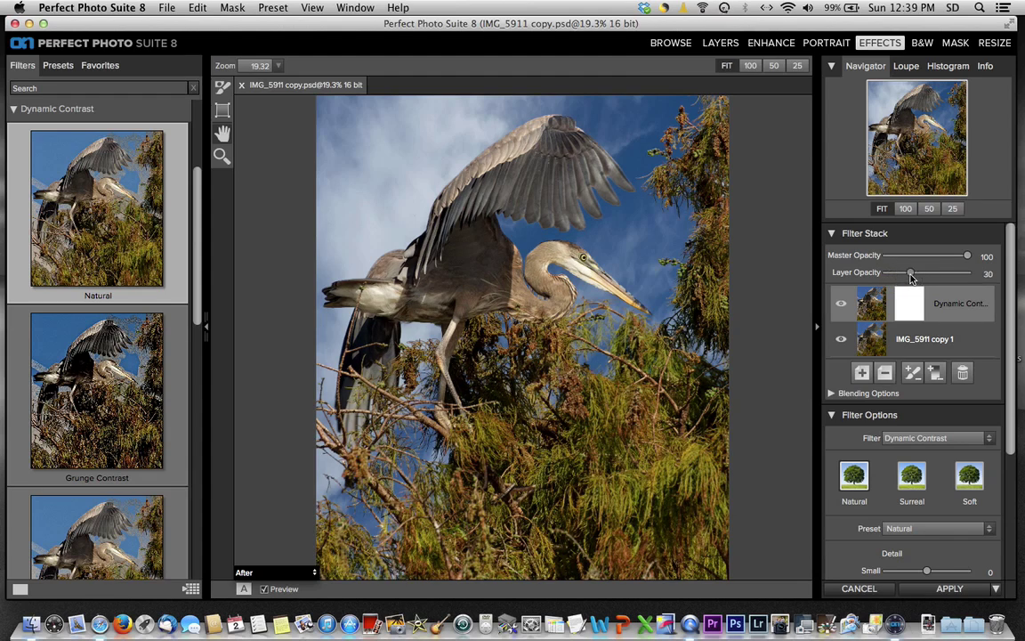
- Add a new filter layer using the Fix Focus Sharpening preset at 30 layer opacity
click(862, 374)
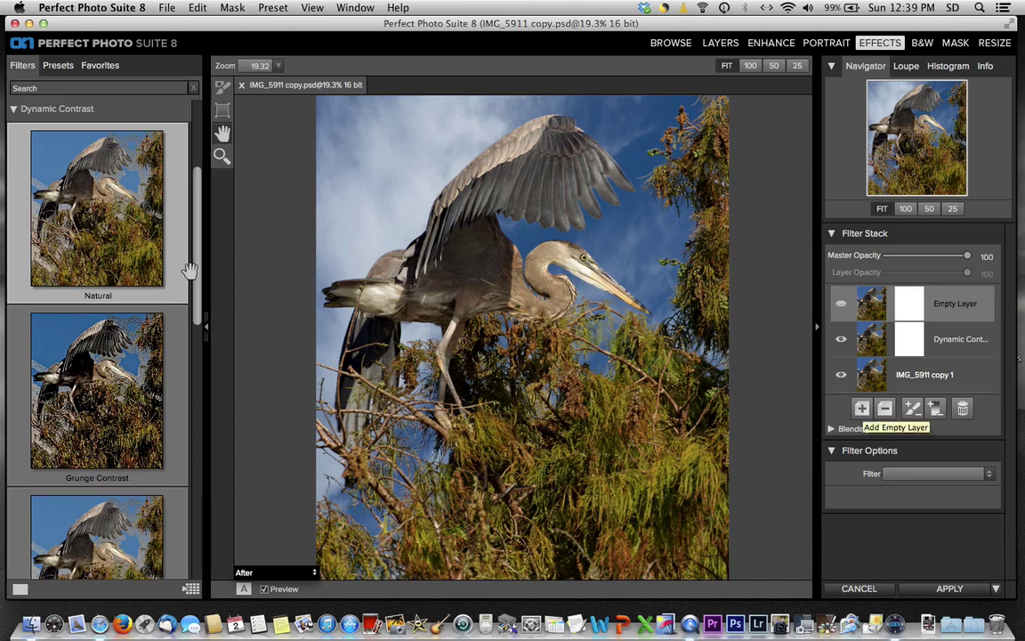
click(13, 109)
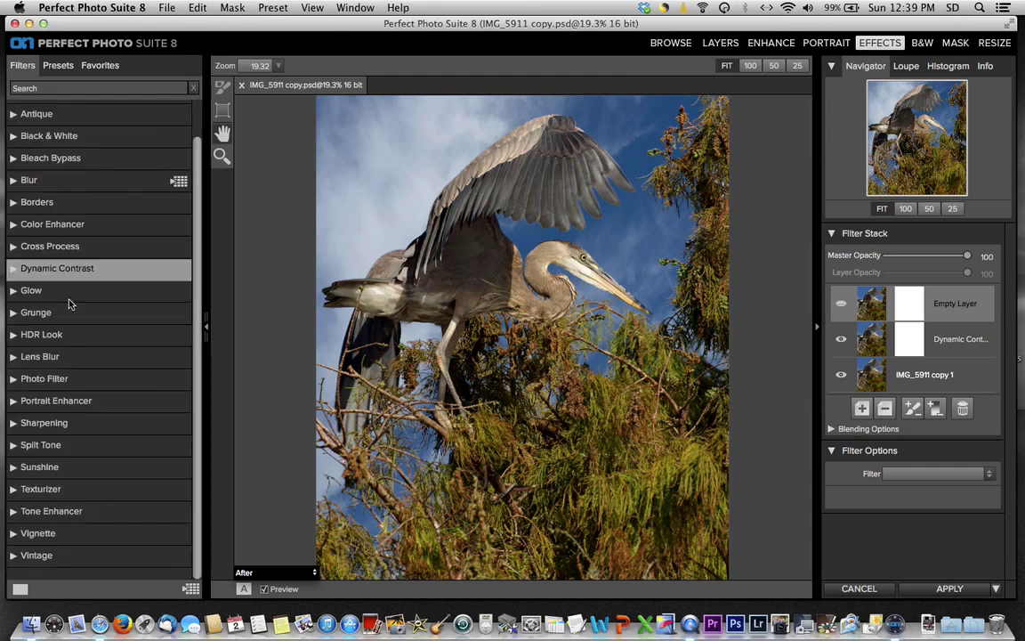
scroll(56, 506, up, 2)
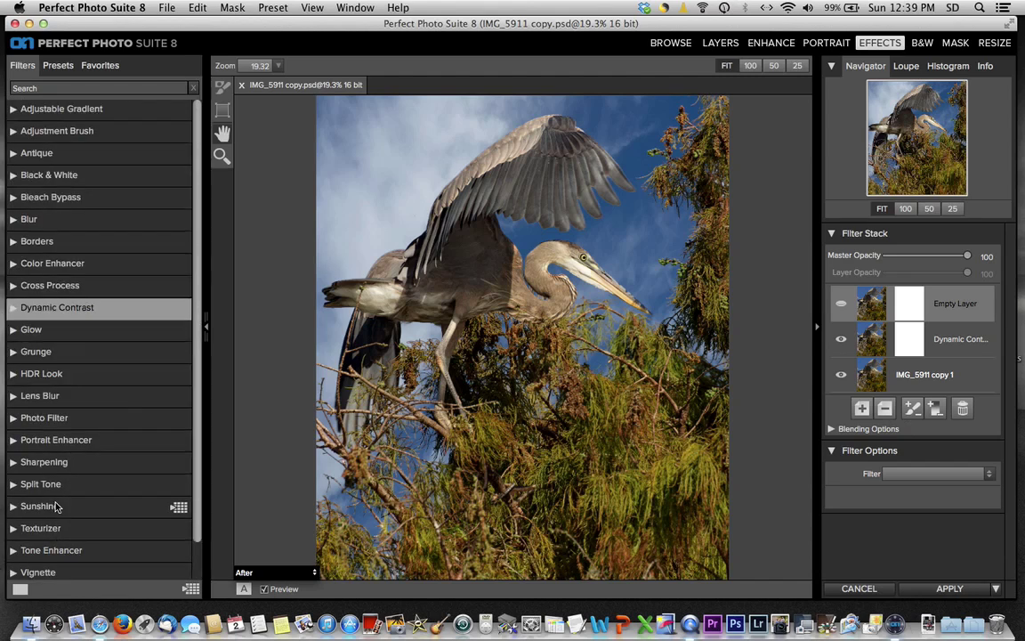
click(15, 466)
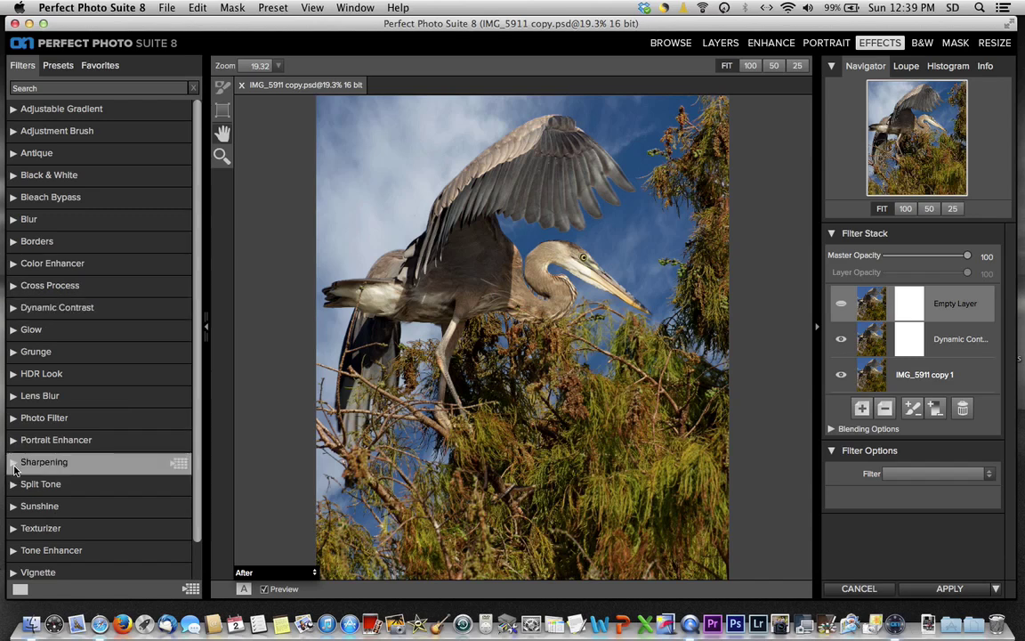
click(14, 467)
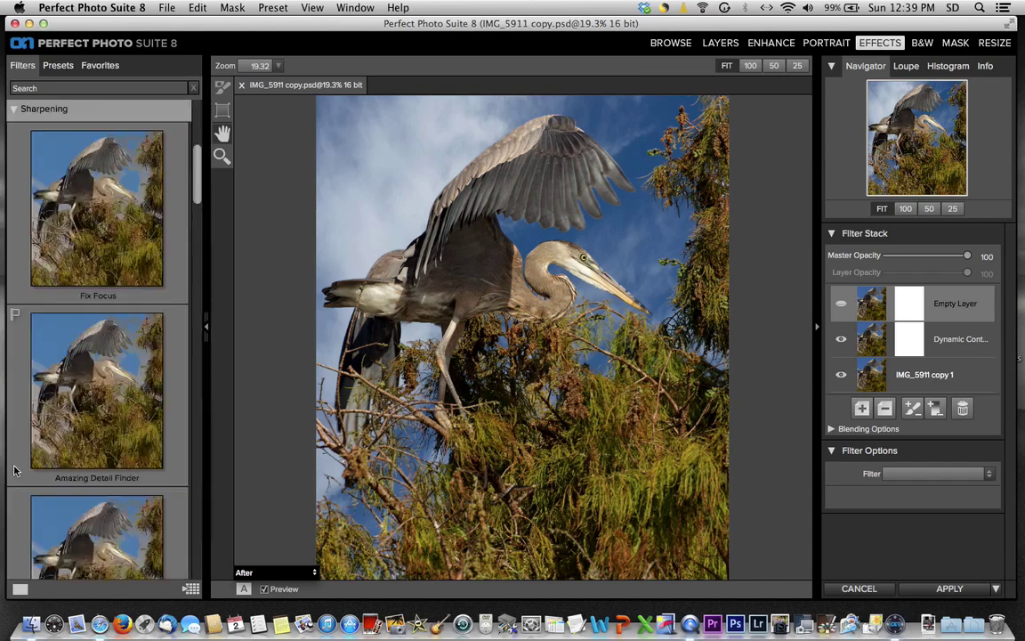
click(97, 210)
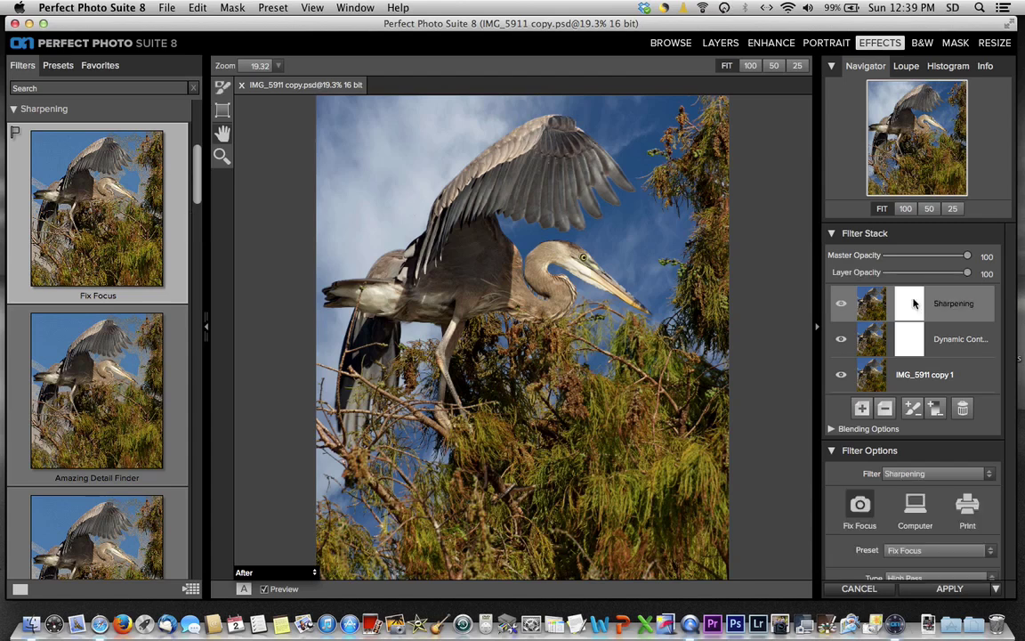
drag(966, 274, 911, 277)
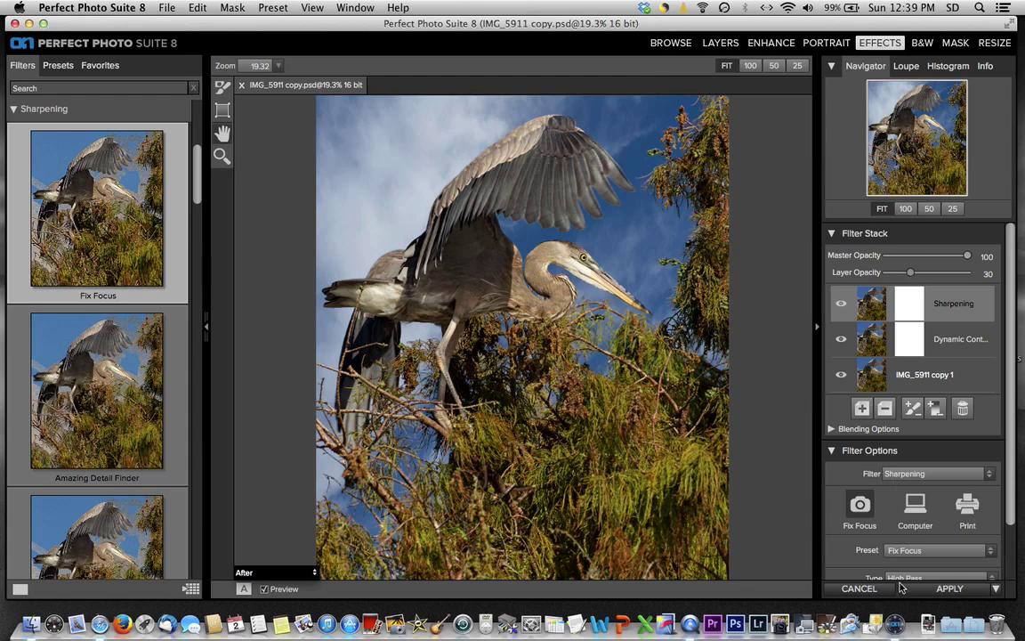
- Apply the stacked Sharpening and Dynamic Contrast effects to the heron composite
click(948, 588)
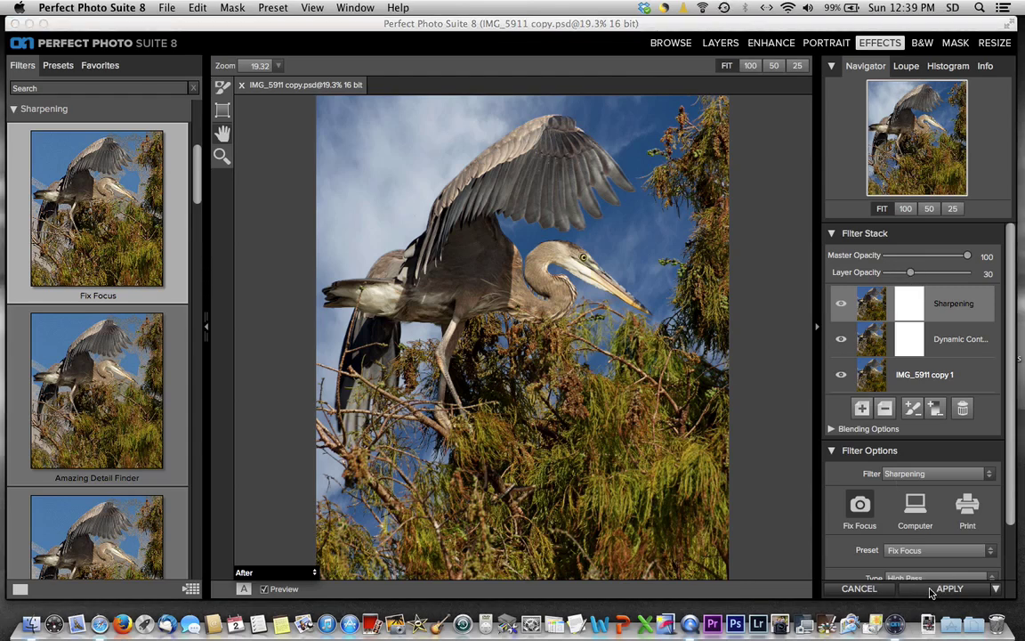